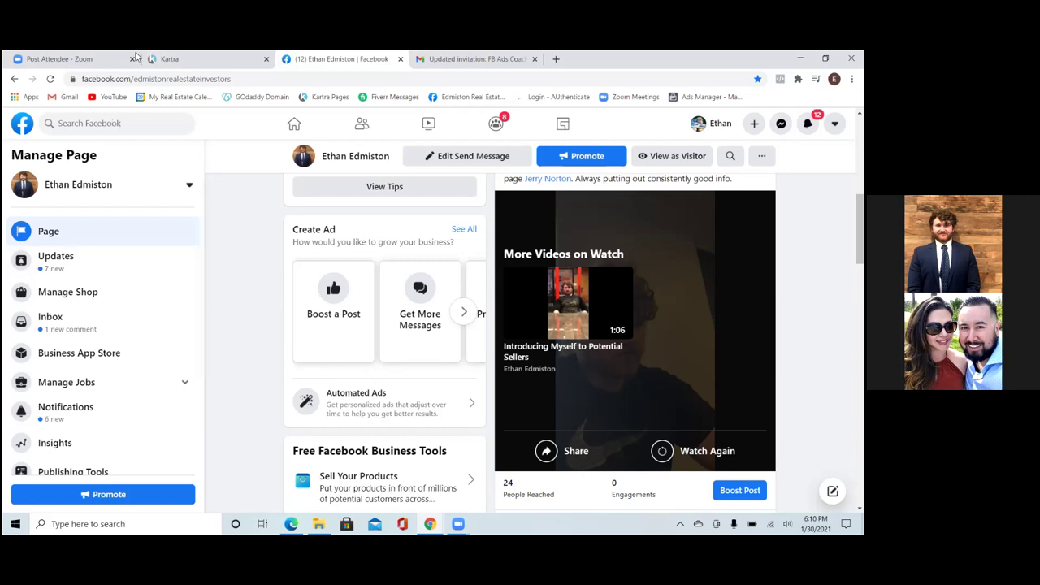
Step: Open the 7 tips Ebook Real Estate Sequence in Kartra's sequence builder and review its chain of email steps
left_click(169, 58)
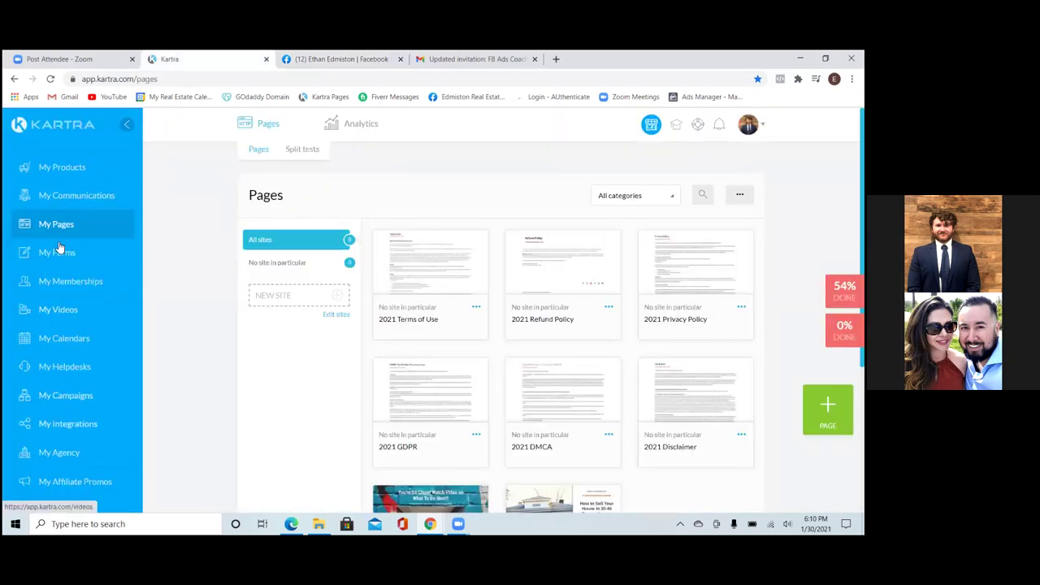
left_click(96, 196)
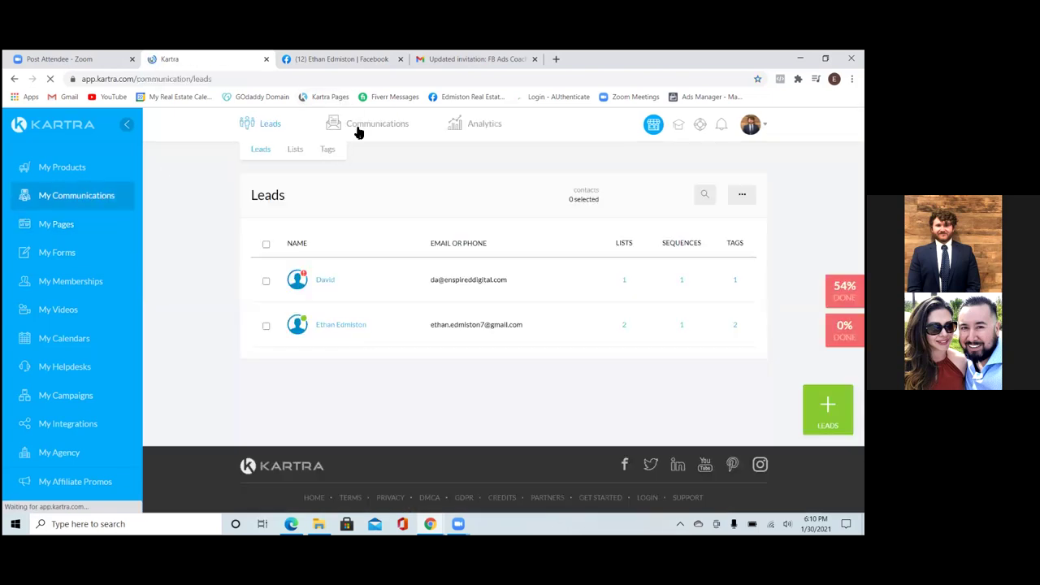
mouse_move(360, 128)
left_click(366, 154)
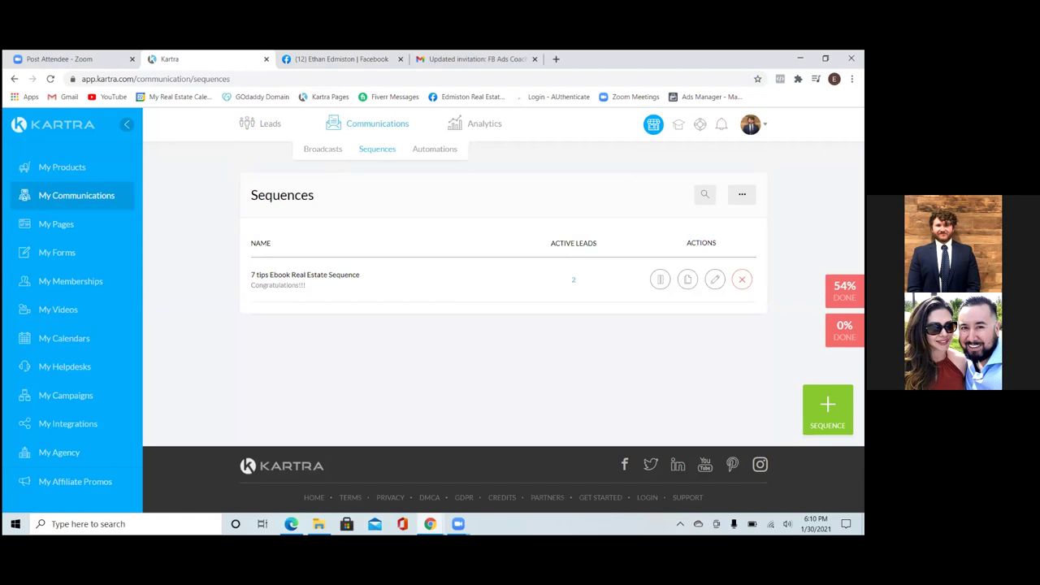
left_click(715, 279)
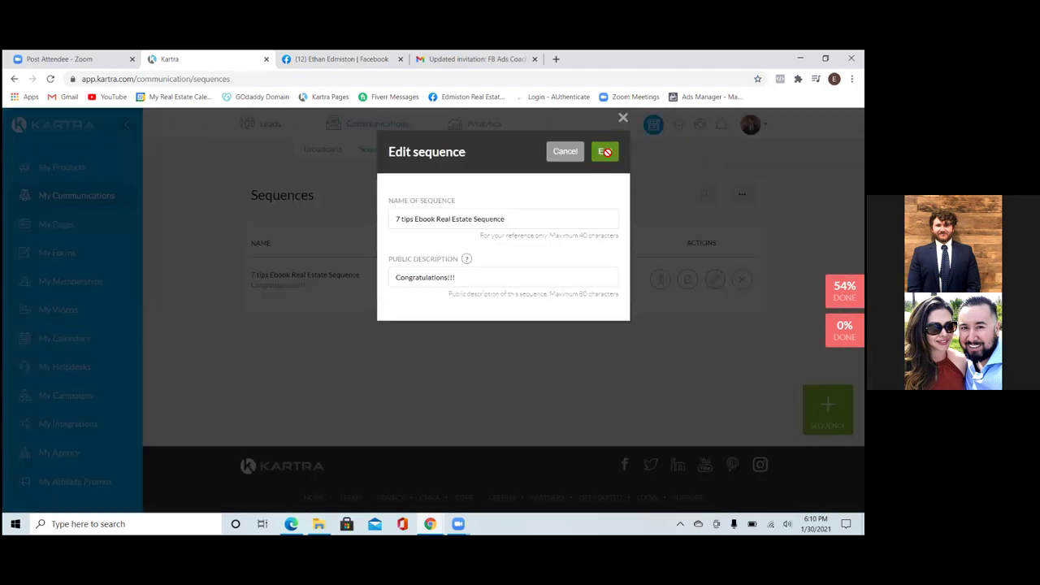
left_click(605, 152)
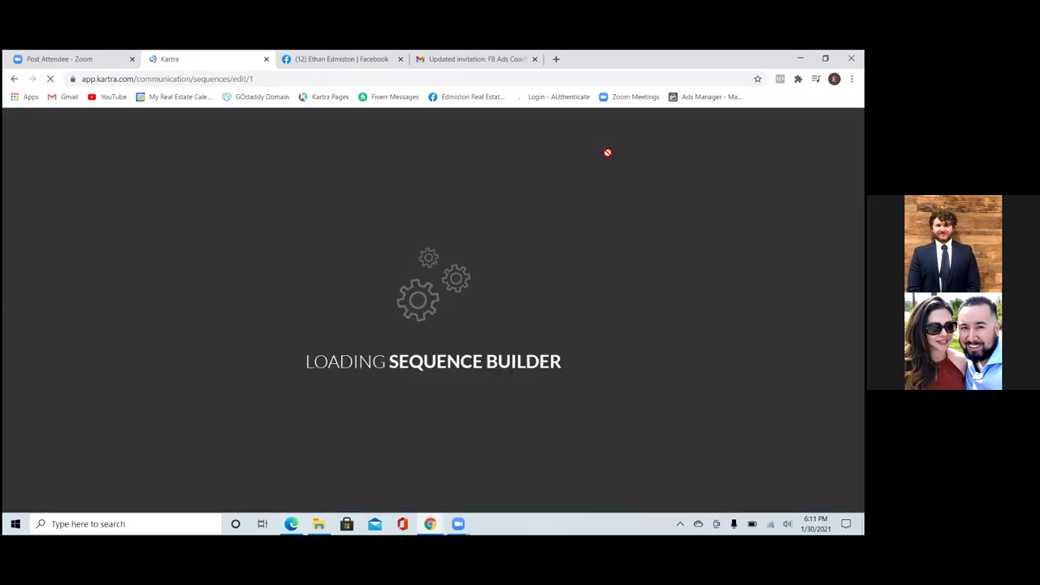
scroll(572, 378, "down", 5)
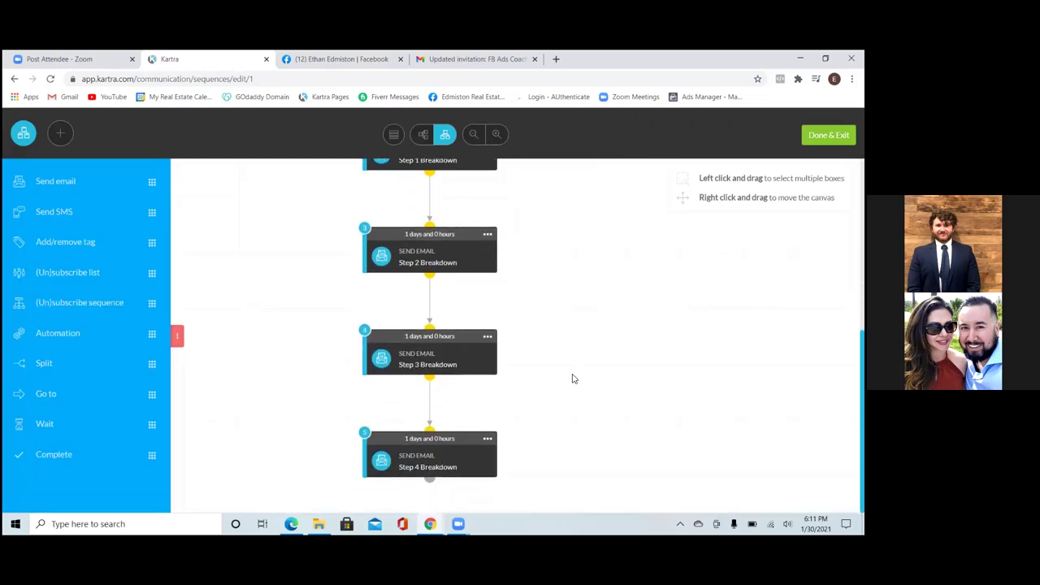
scroll(572, 379, "up", 5)
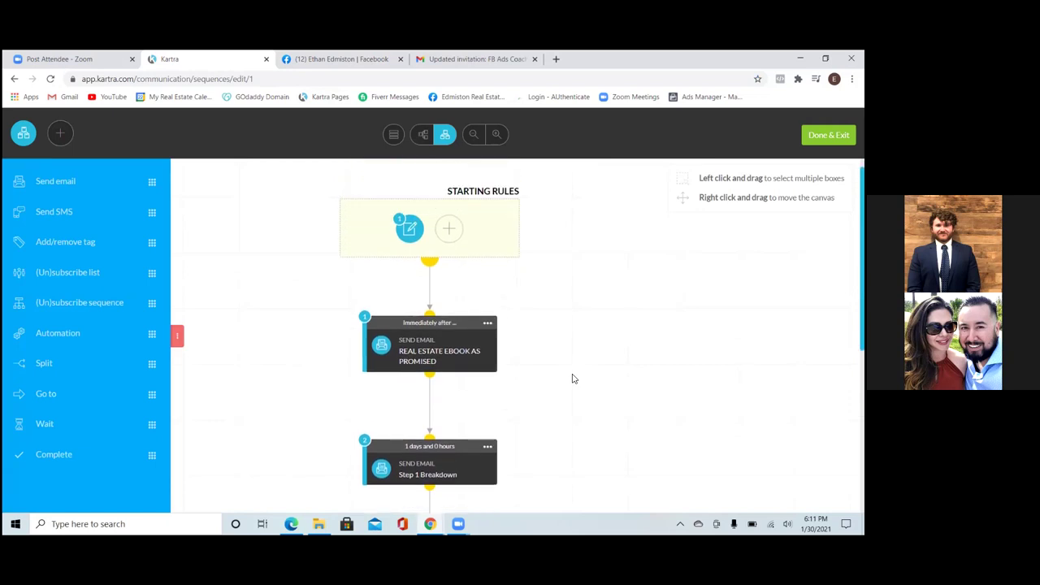
scroll(573, 379, "up", 1)
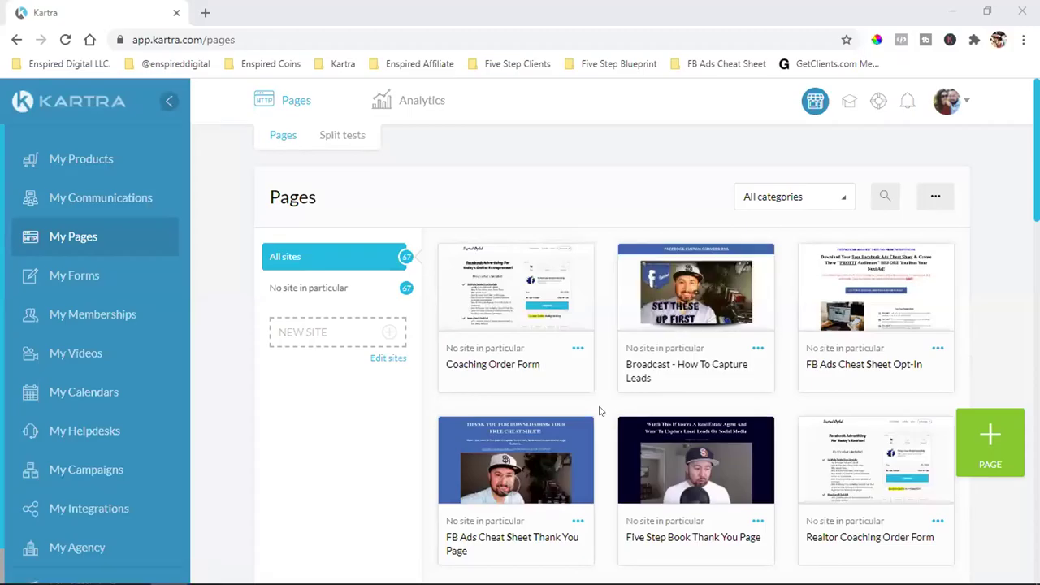
Step: Copy the published page link of the FB Ads Cheat Sheet Thank You Page
scroll(601, 406, "down", 2)
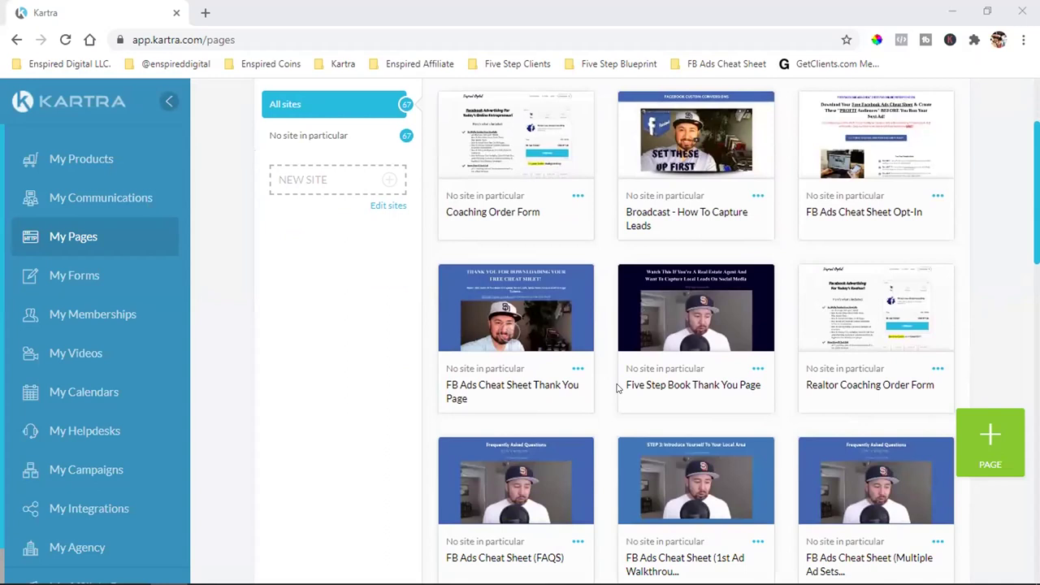
left_click(577, 370)
left_click(676, 338)
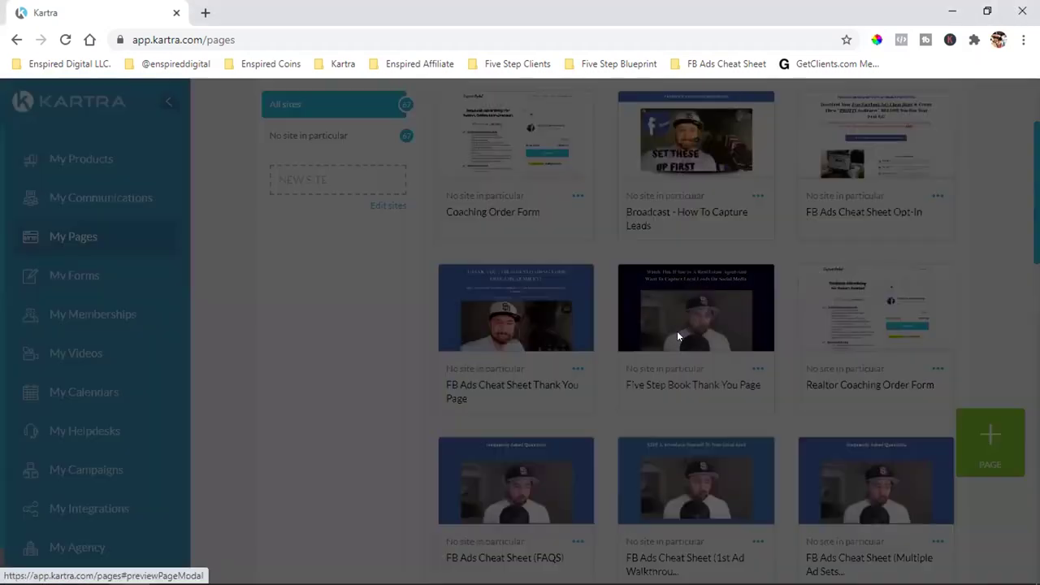
left_click(431, 285)
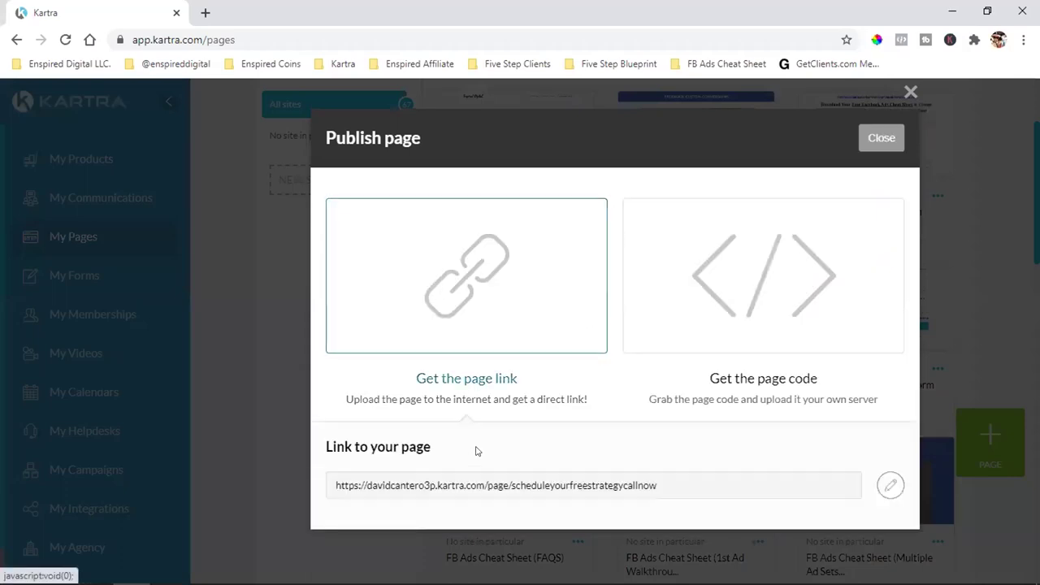
triple_click(442, 484)
right_click(443, 486)
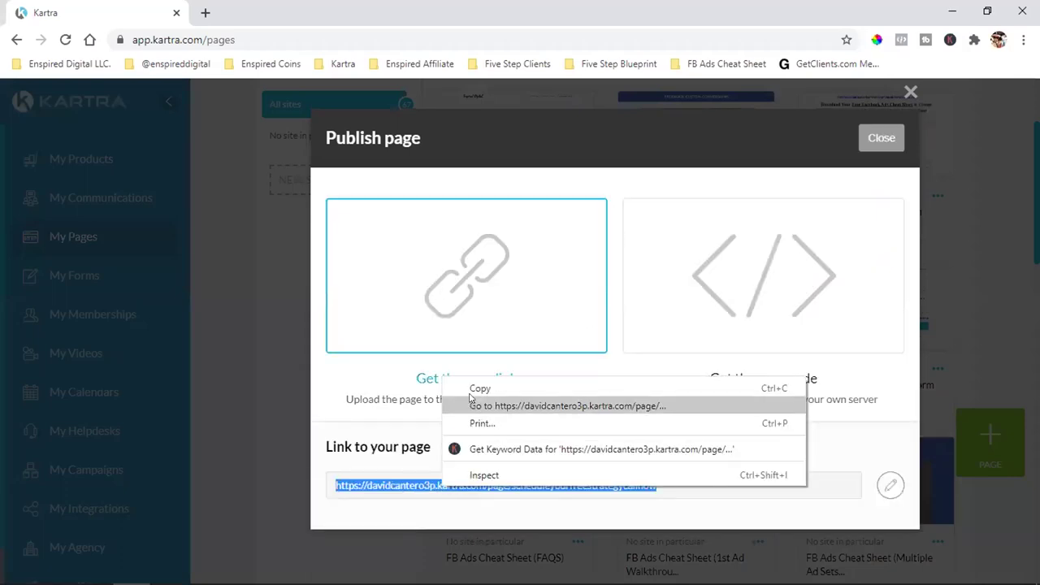
left_click(479, 388)
Step: Load the copied page link in a new browser tab
left_click(204, 13)
key("ctrl+v")
key("Return")
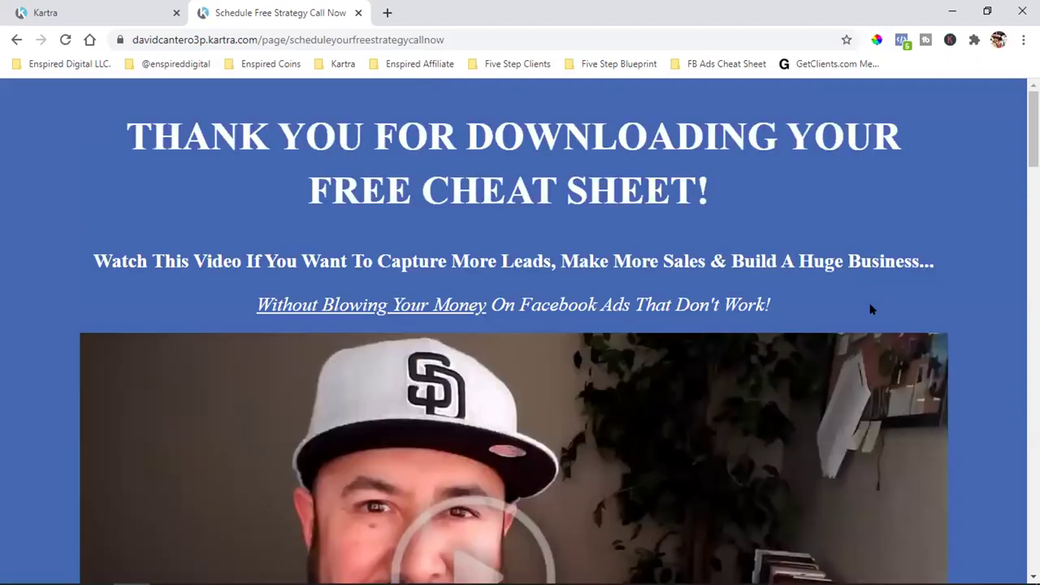
Step: Try the page's free strategy call scheduling button below the video and close the appointment popup
scroll(870, 309, "down", 4)
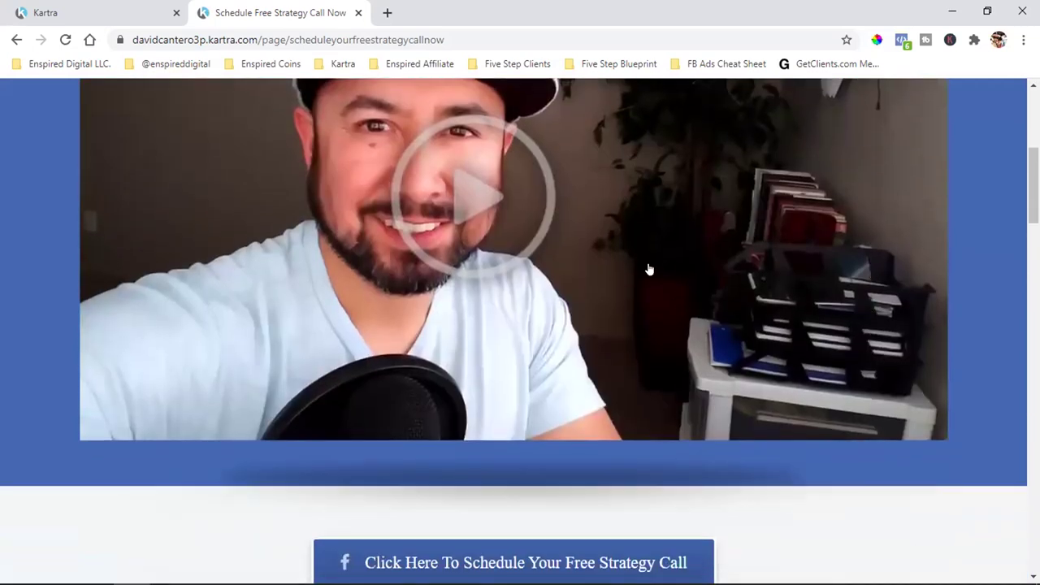
scroll(649, 269, "down", 2)
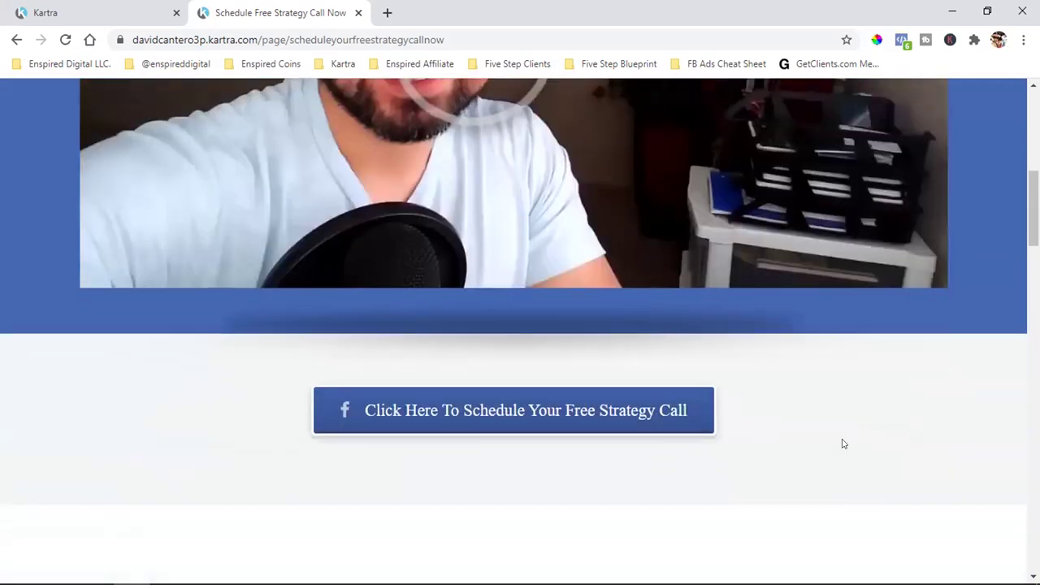
left_click(652, 423)
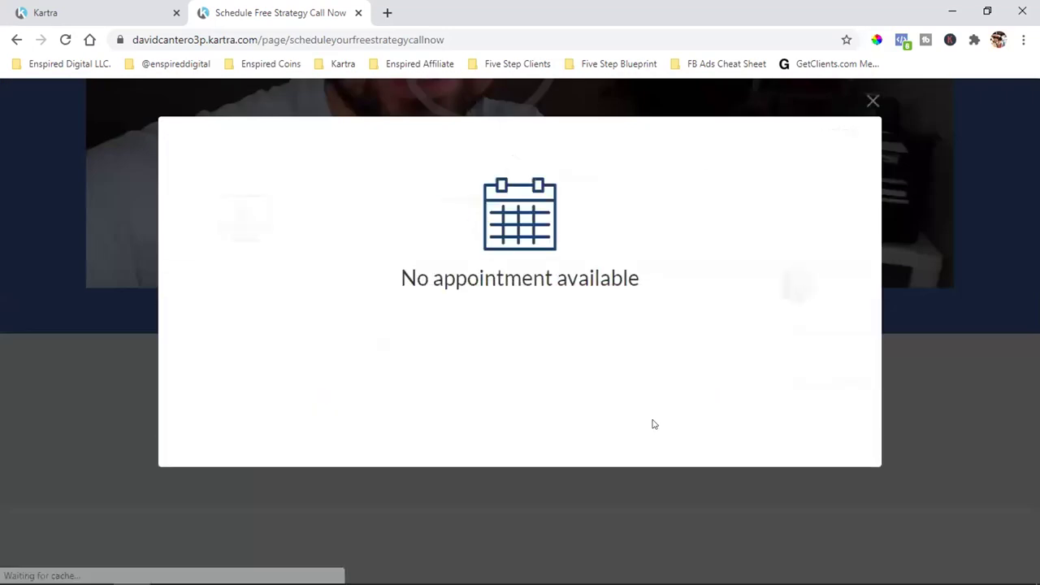
left_click(872, 101)
Step: Examine the thank-you page's video, scheduling buttons, testimonials and coach biography
scroll(893, 243, "up", 3)
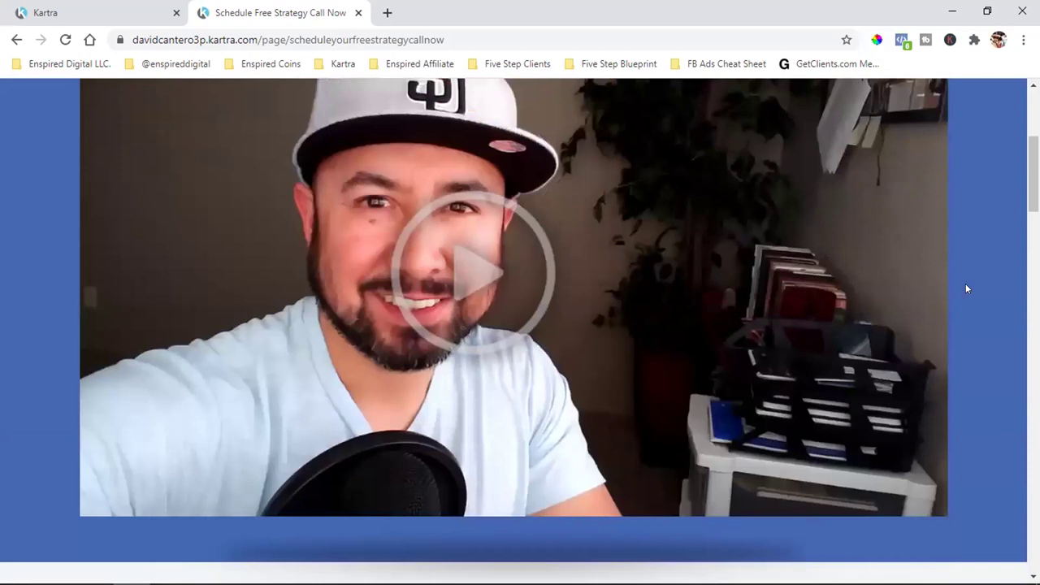
scroll(967, 288, "up", 1)
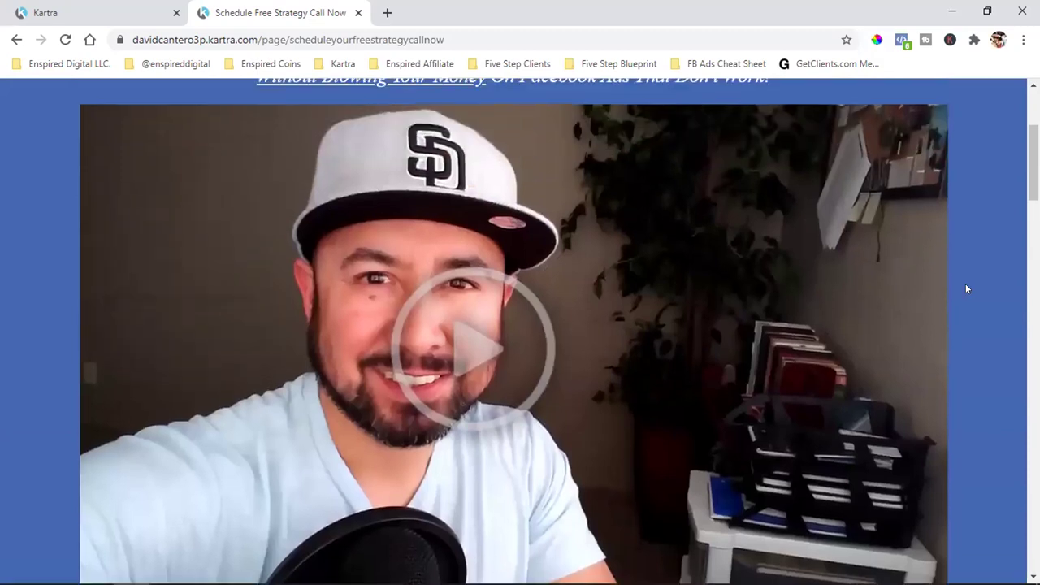
scroll(966, 288, "down", 4)
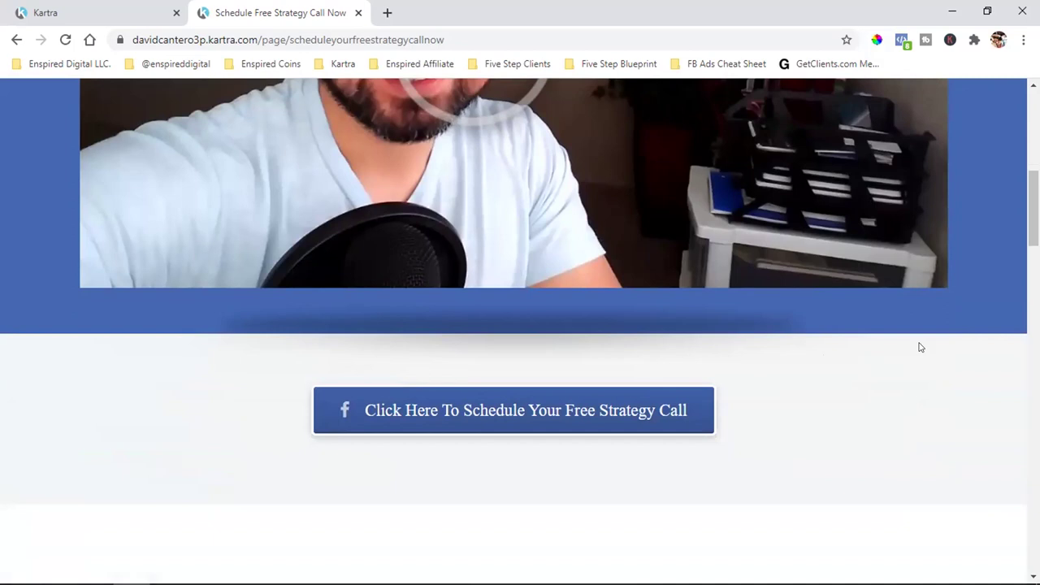
scroll(918, 346, "down", 6)
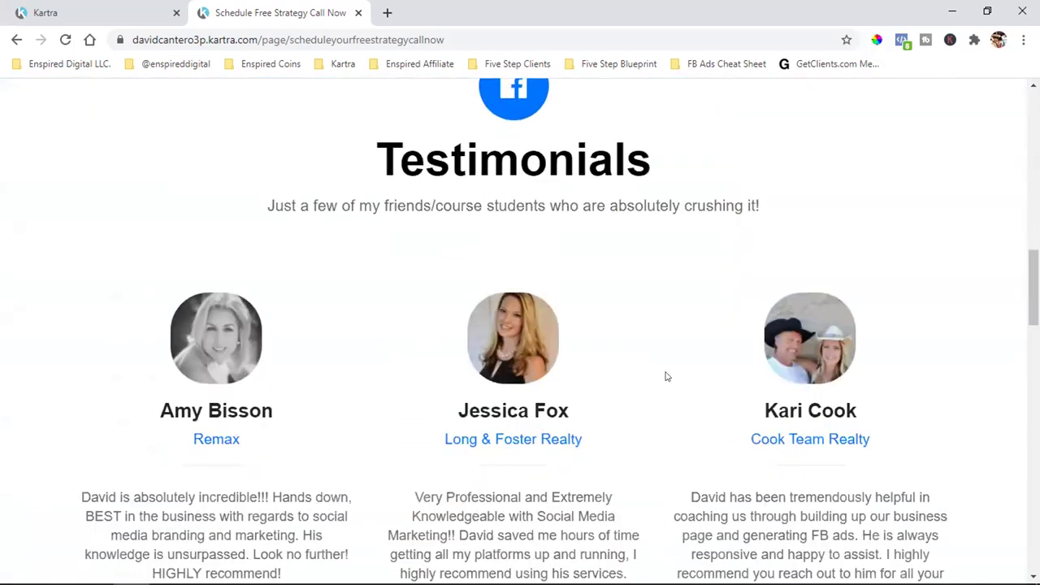
scroll(664, 376, "down", 3)
scroll(387, 324, "down", 5)
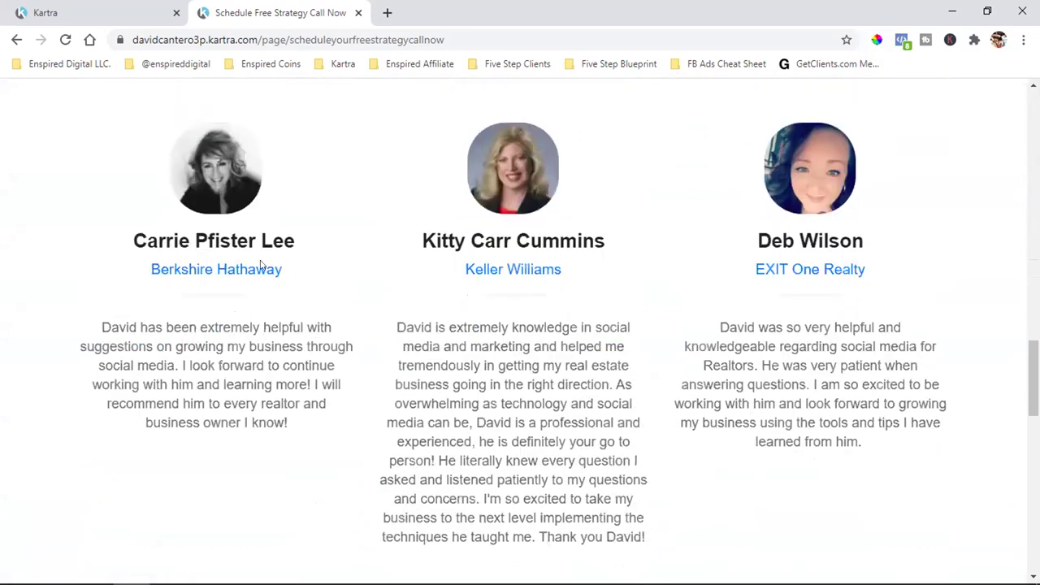
scroll(566, 309, "up", 1)
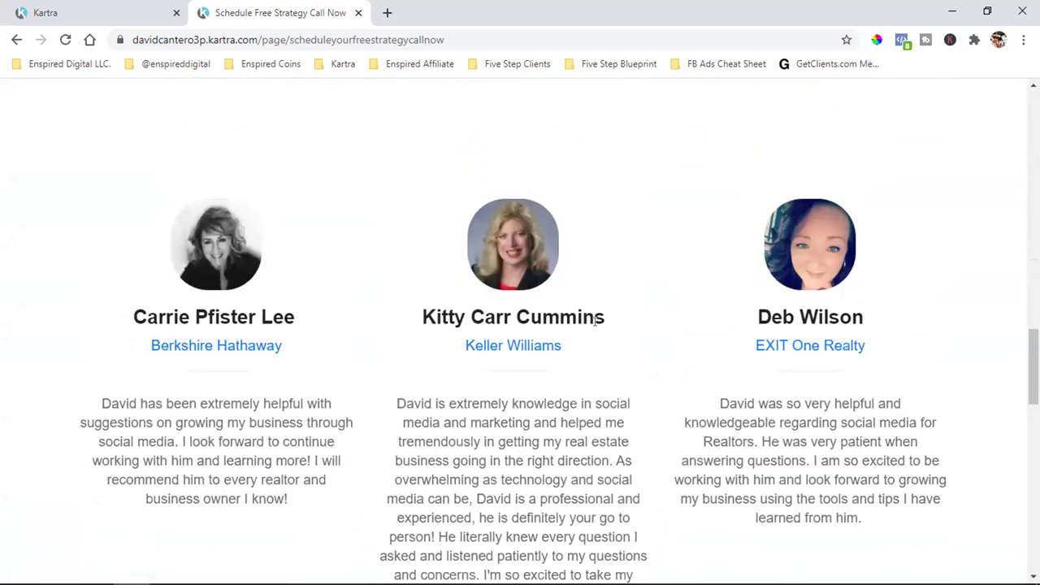
scroll(595, 321, "down", 2)
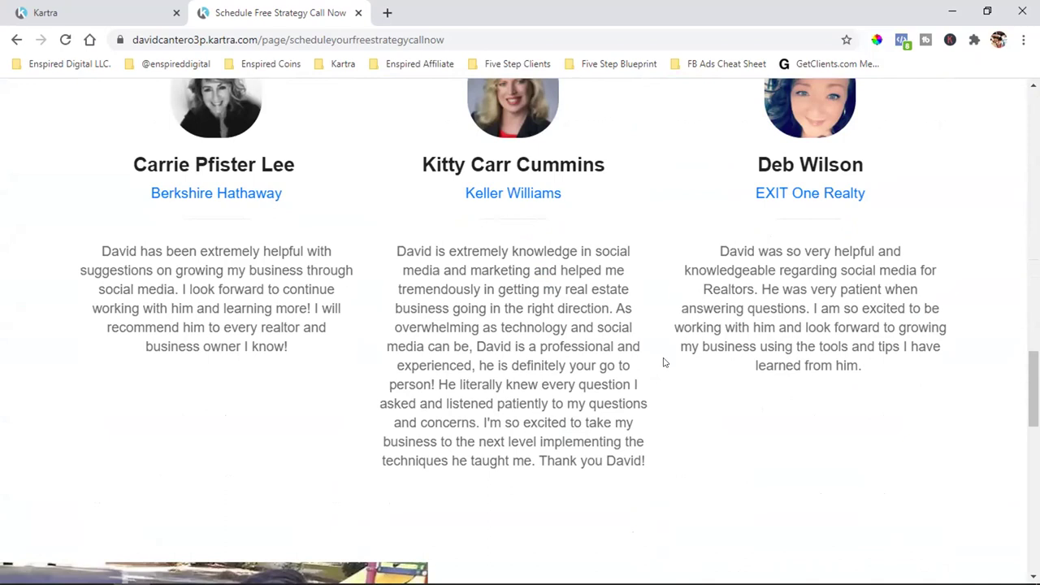
scroll(662, 364, "up", 1)
scroll(662, 365, "up", 3)
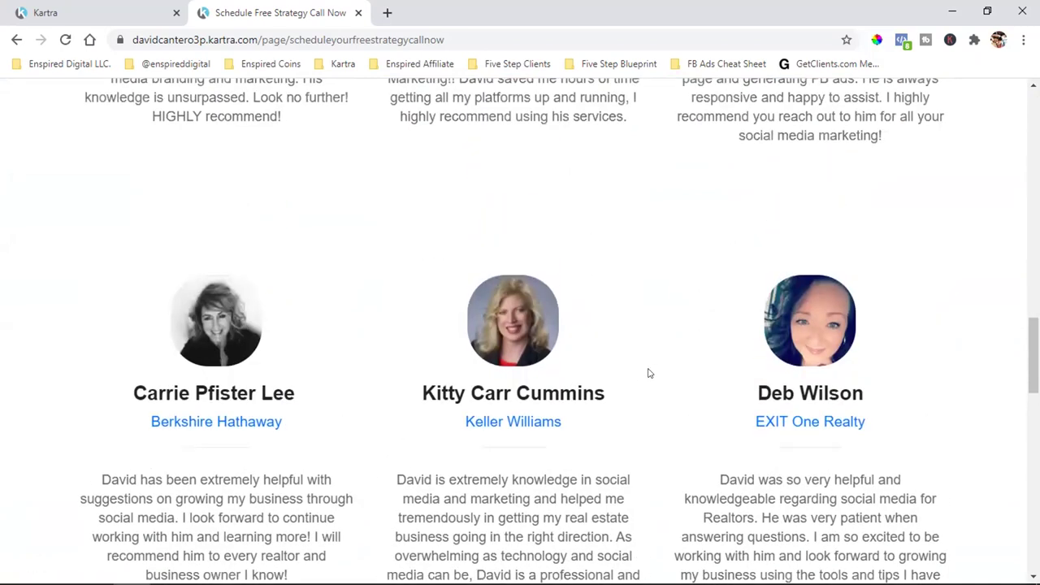
scroll(617, 375, "down", 5)
scroll(616, 377, "up", 5)
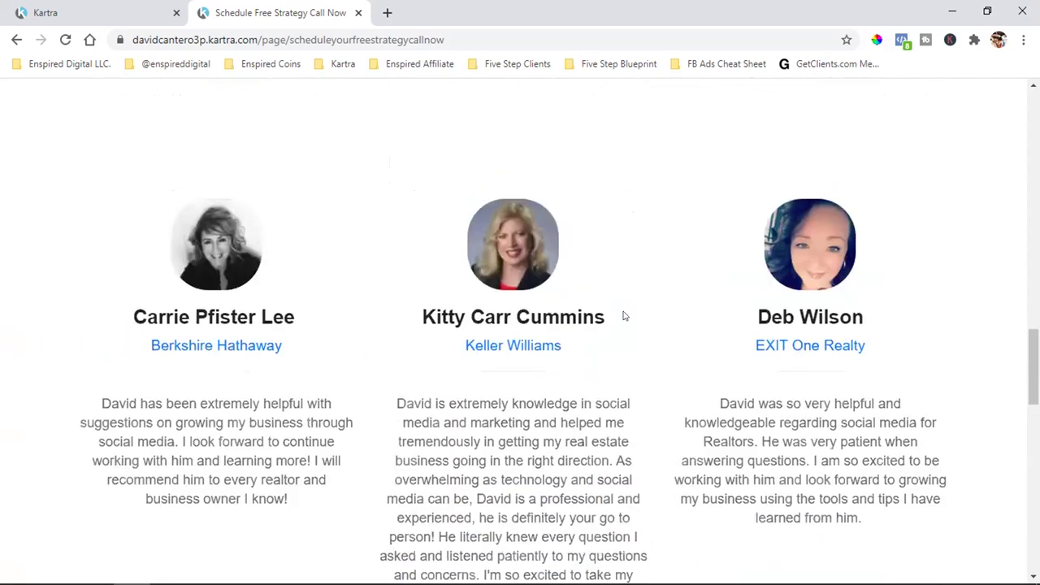
scroll(619, 316, "down", 3)
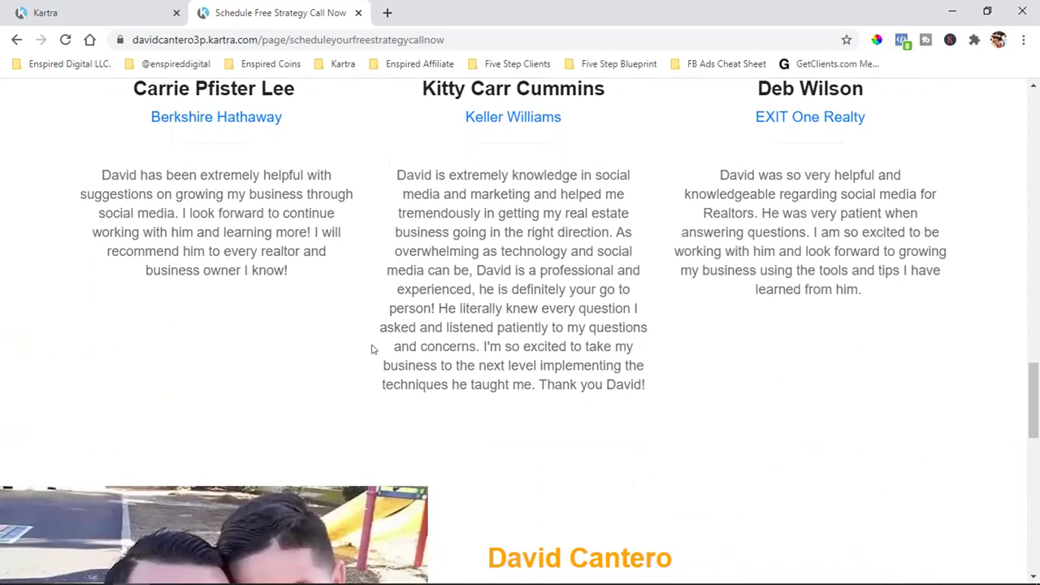
scroll(372, 349, "down", 4)
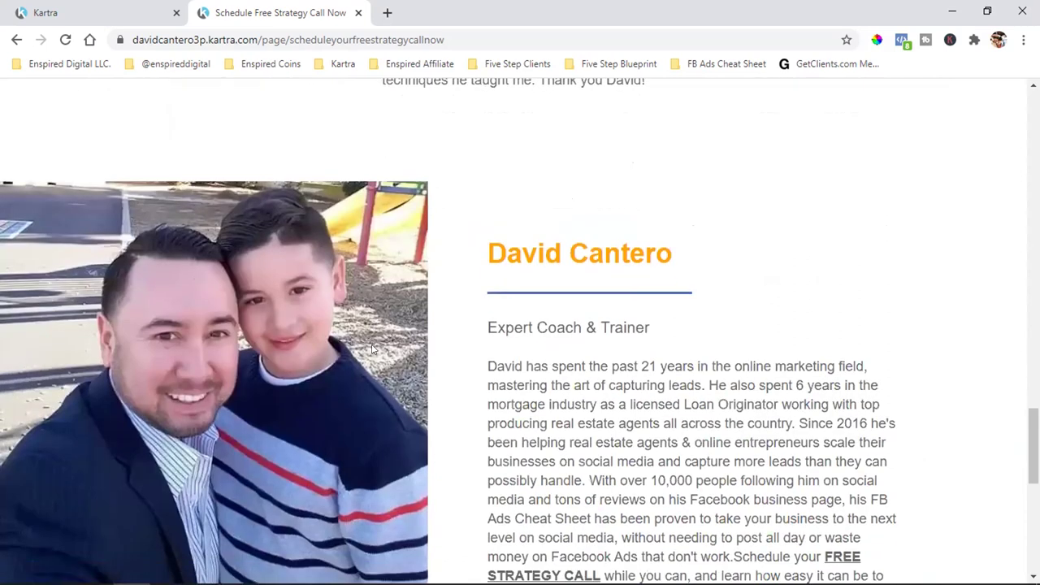
scroll(371, 348, "down", 1)
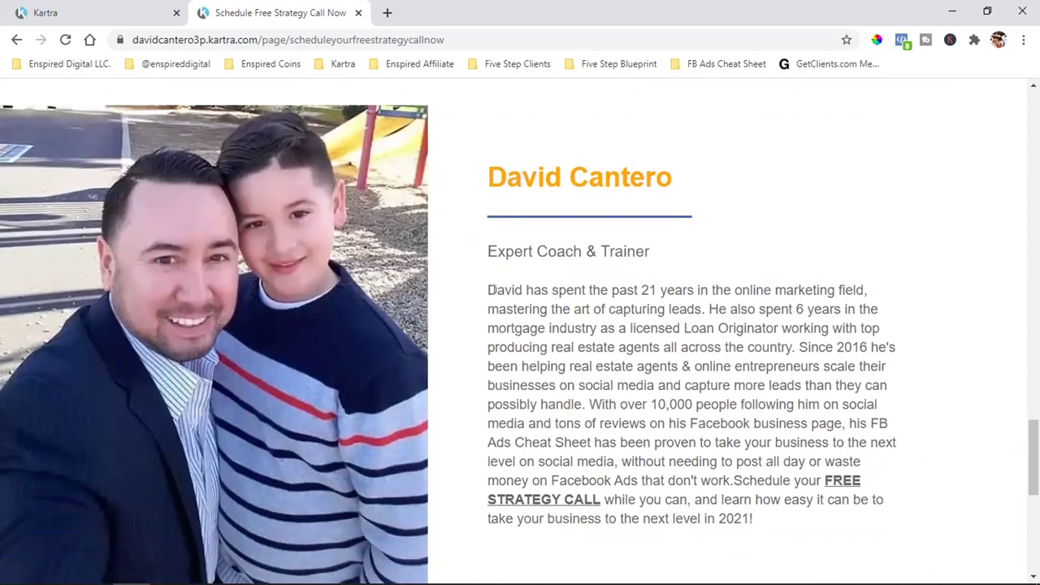
scroll(492, 290, "down", 2)
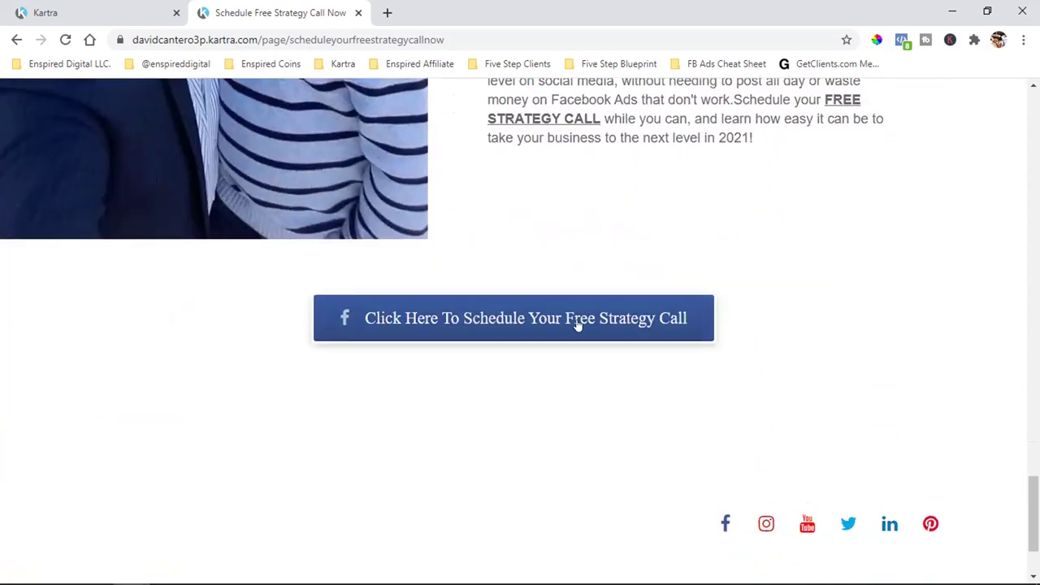
scroll(571, 329, "down", 2)
scroll(444, 353, "up", 8)
scroll(443, 351, "up", 10)
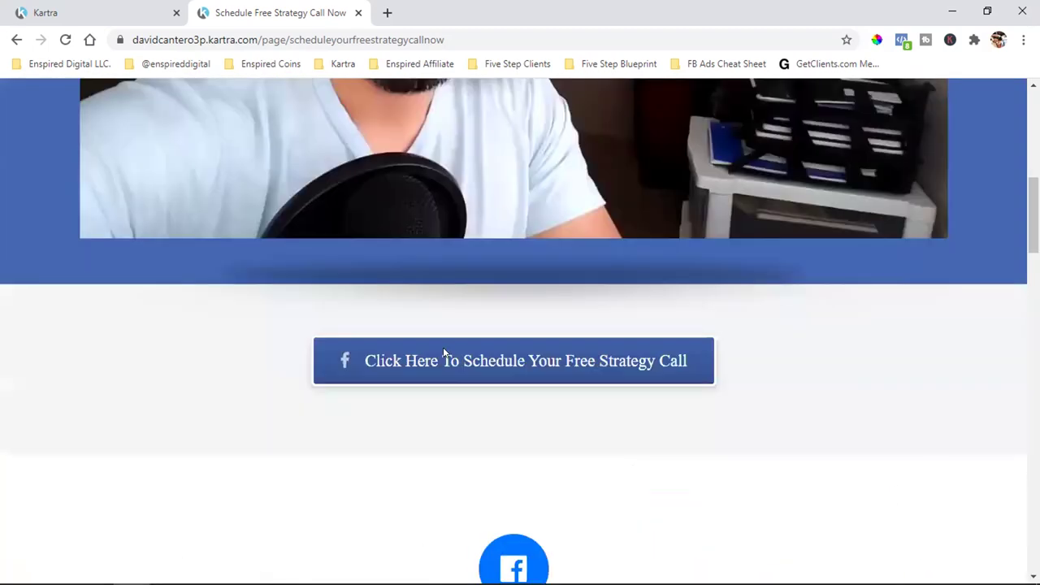
Step: Return to the Kartra pages list, close the publish dialog and check the actions available for the FB Ads Cheat Sheet Thank You Page
left_click(88, 9)
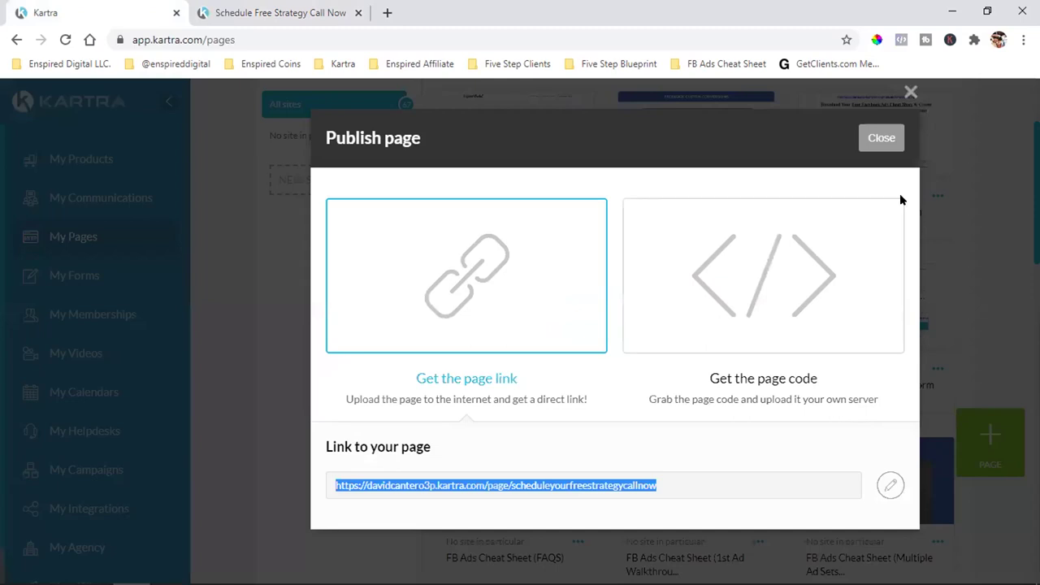
left_click(881, 137)
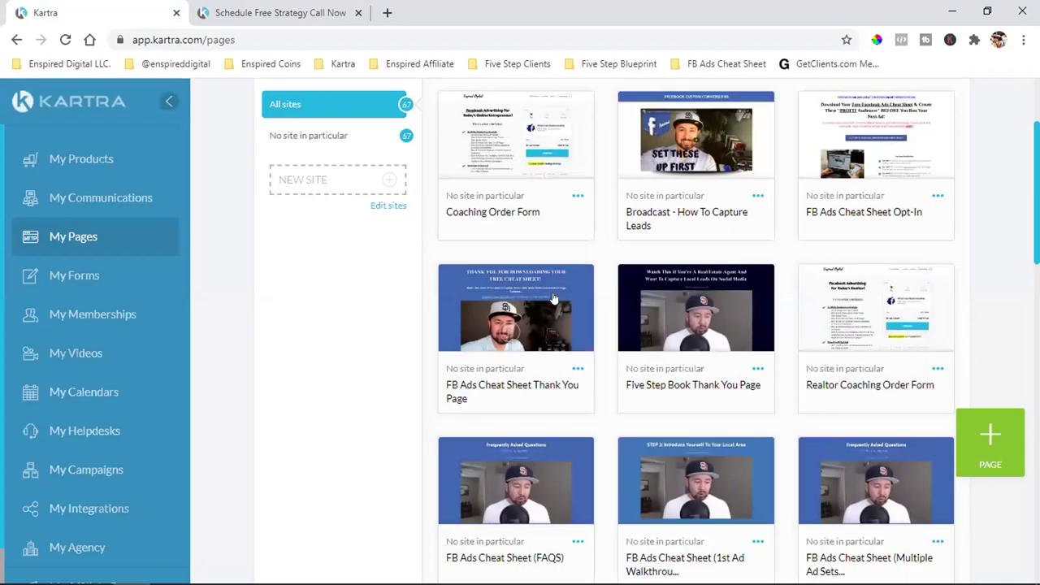
mouse_move(536, 360)
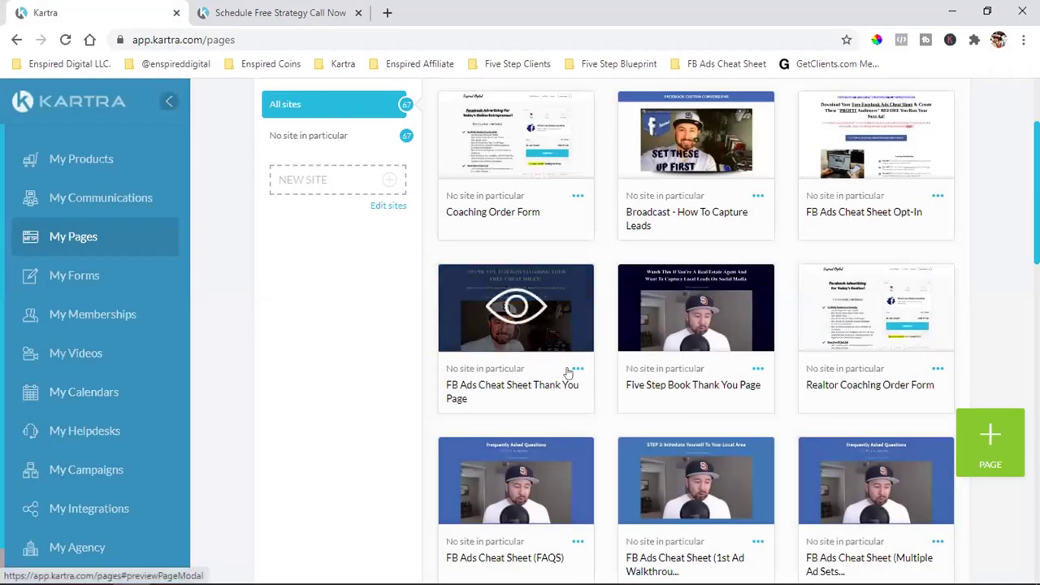
left_click(575, 369)
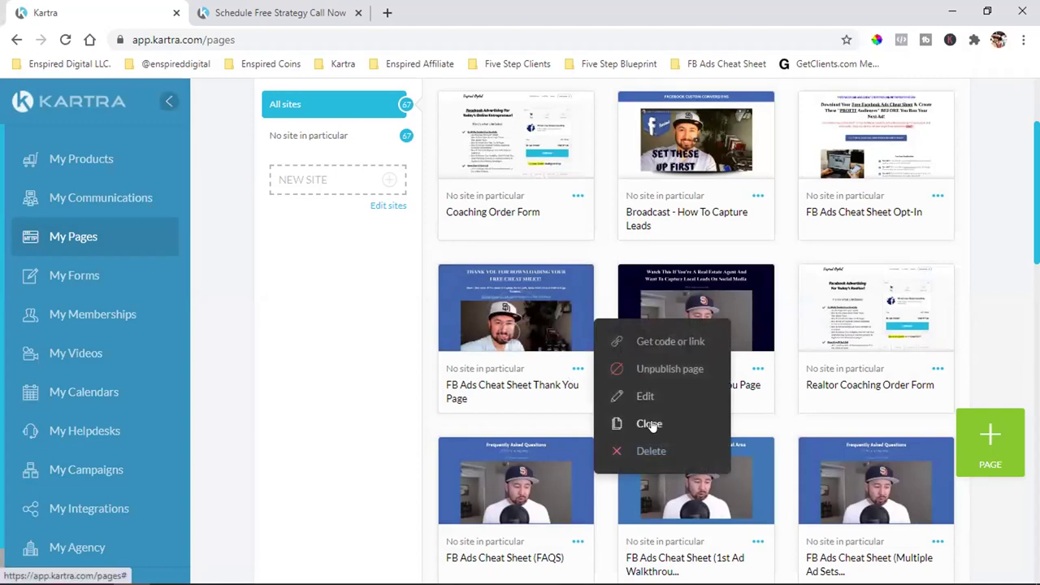
left_click(418, 399)
scroll(592, 414, "down", 1)
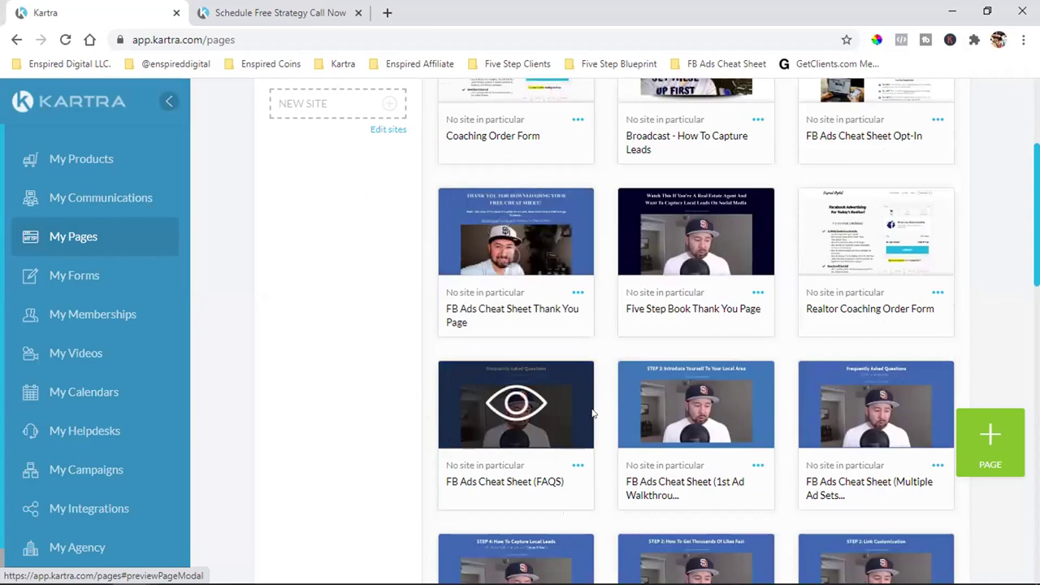
Step: Return to the published thank-you page and check its tracking pixels and events with Facebook Pixel Helper
scroll(593, 414, "down", 3)
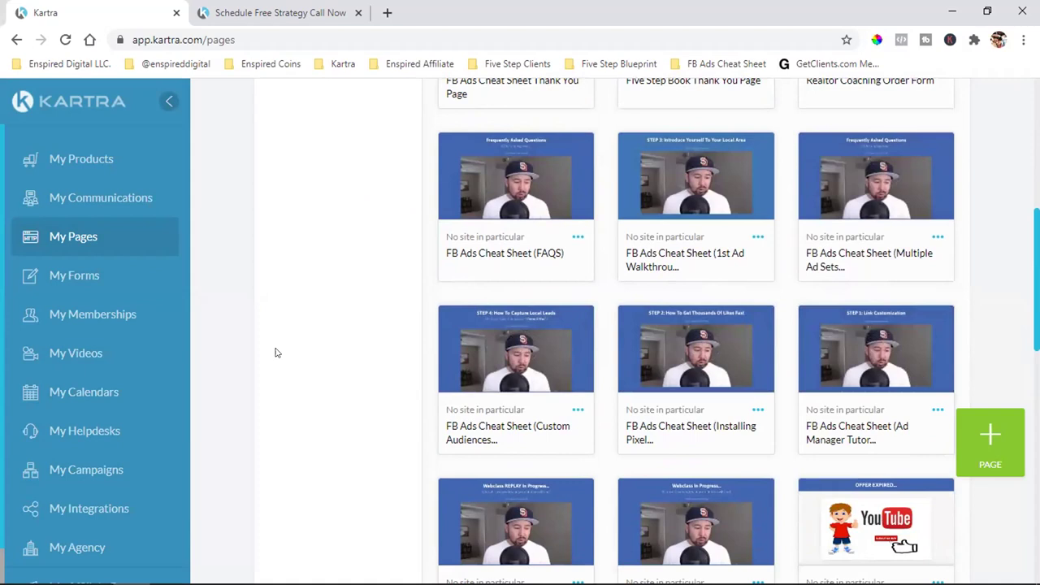
left_click(250, 10)
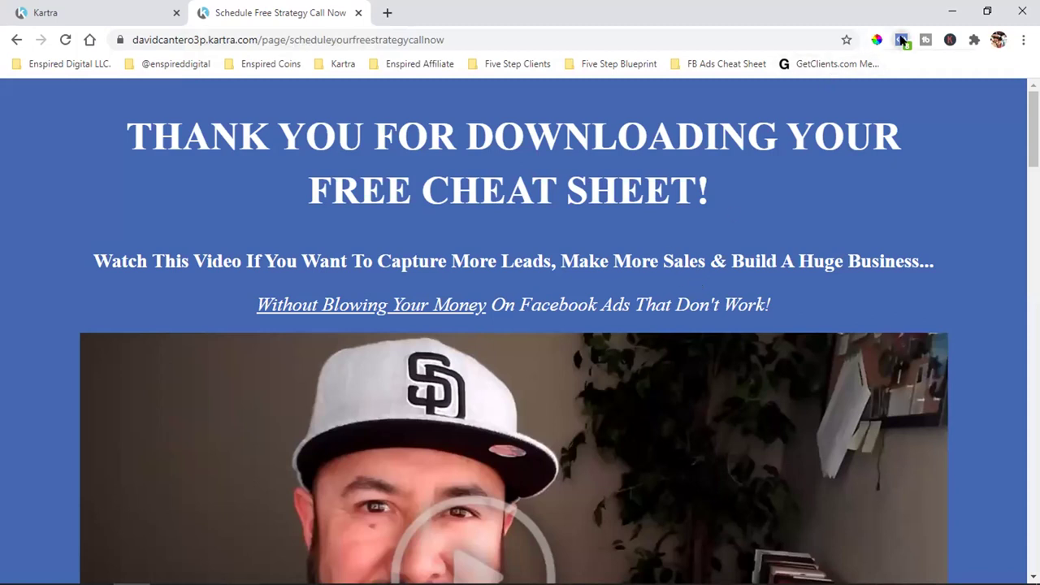
left_click(900, 40)
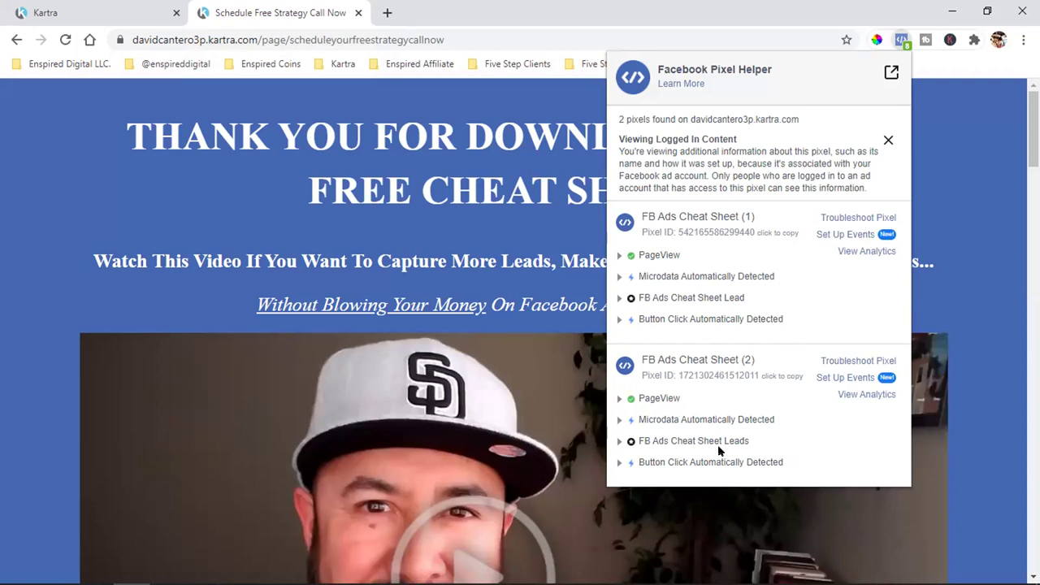
left_click(408, 179)
Step: Play the thank-you page's video briefly and pause it
scroll(469, 284, "down", 2)
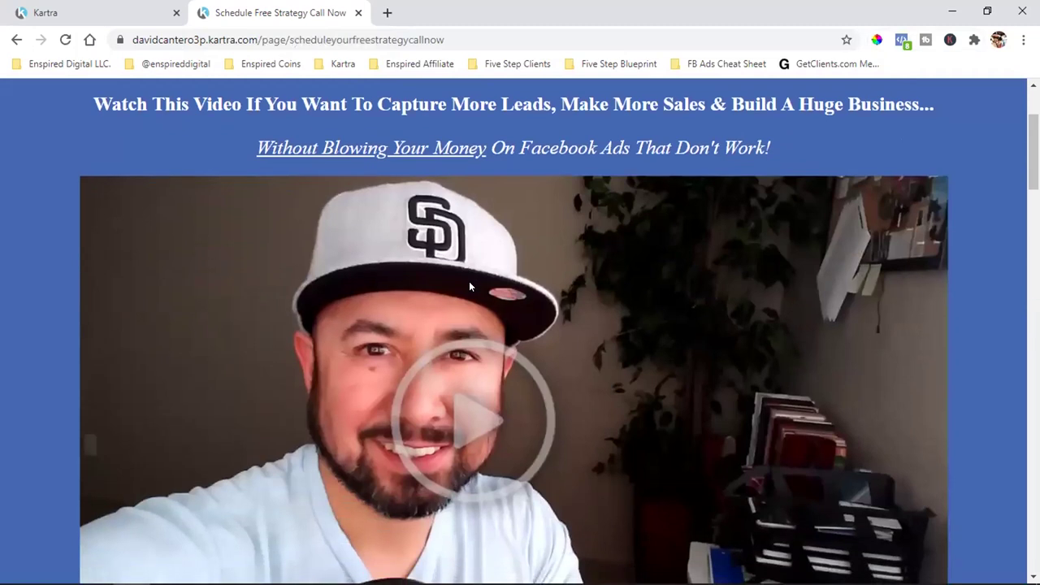
scroll(469, 286, "down", 1)
scroll(256, 395, "down", 1)
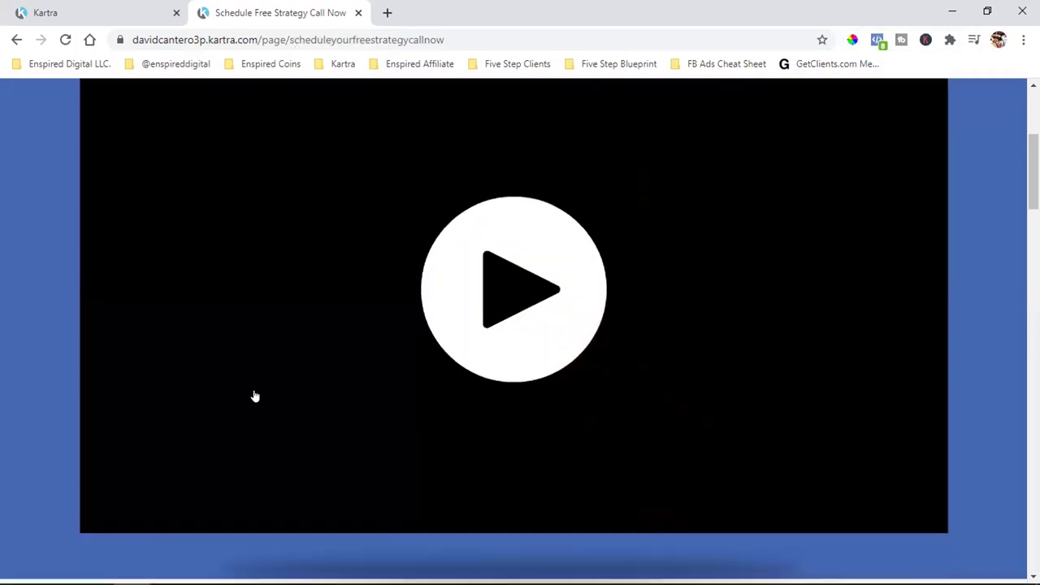
left_click(100, 496)
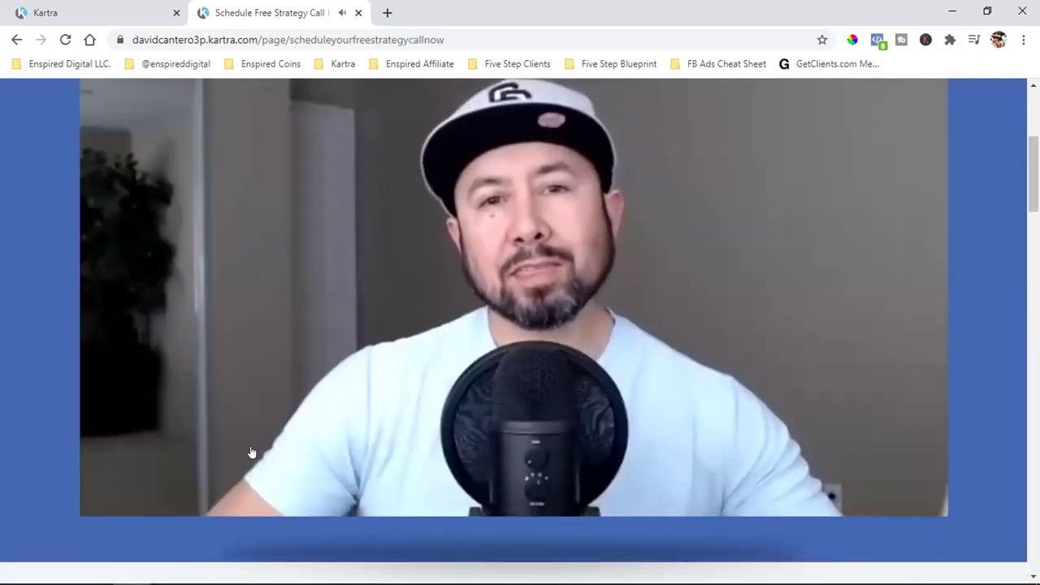
left_click(633, 360)
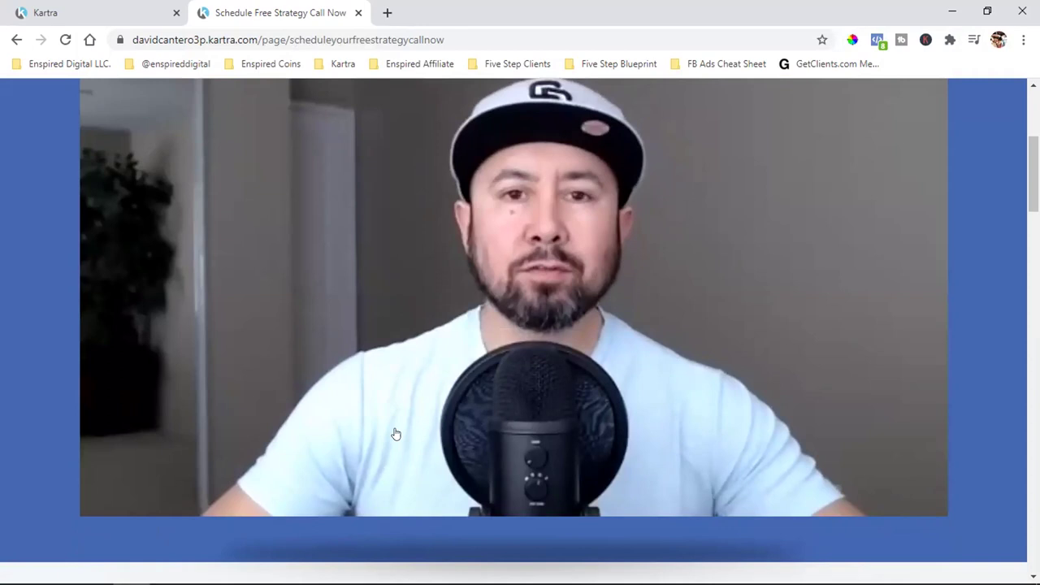
scroll(395, 433, "up", 1)
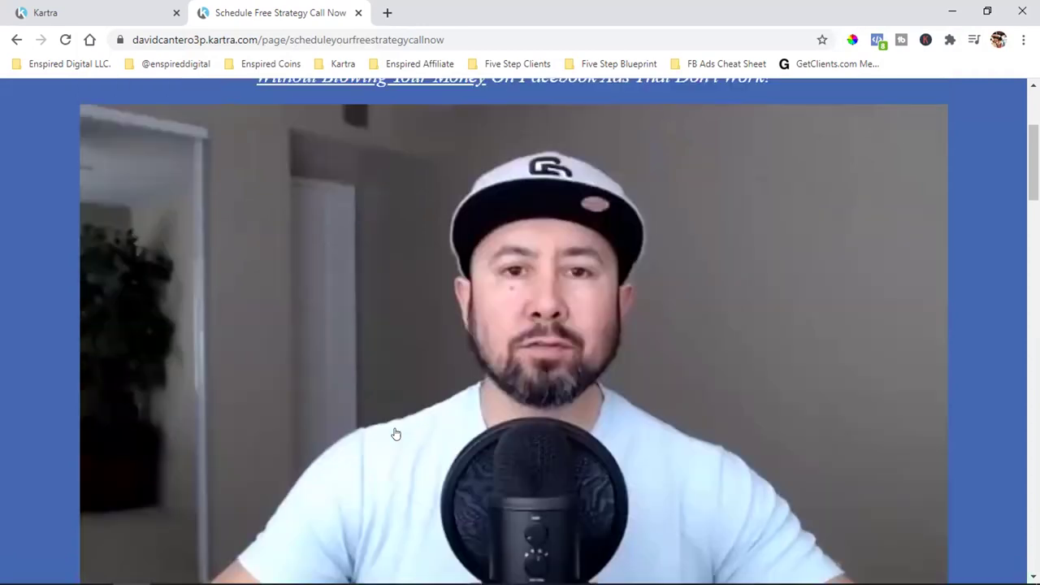
scroll(395, 434, "up", 1)
Step: Open the strategy call appointment popup from below the video once more and dismiss it
scroll(395, 434, "down", 7)
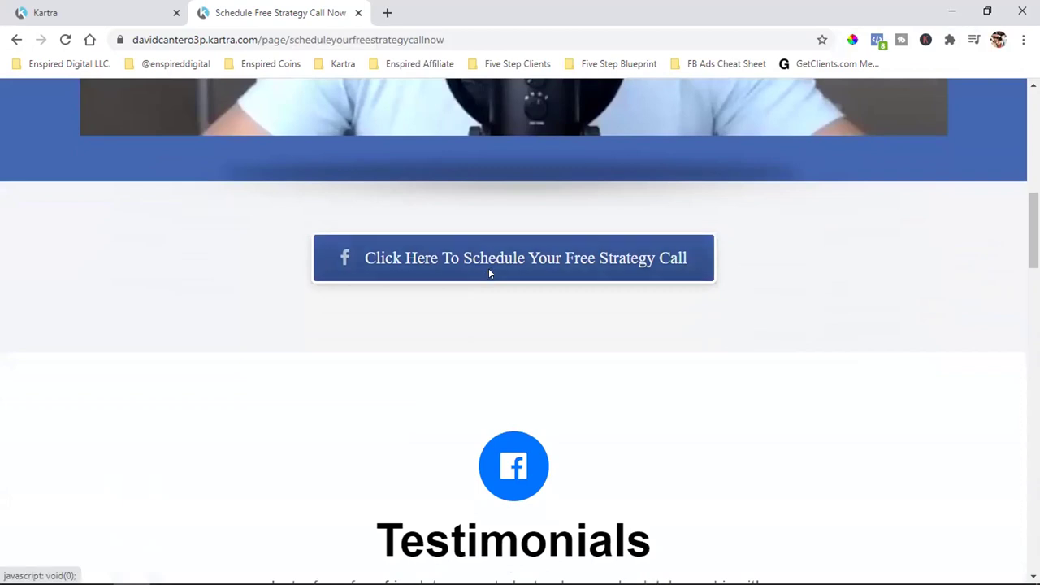
left_click(488, 273)
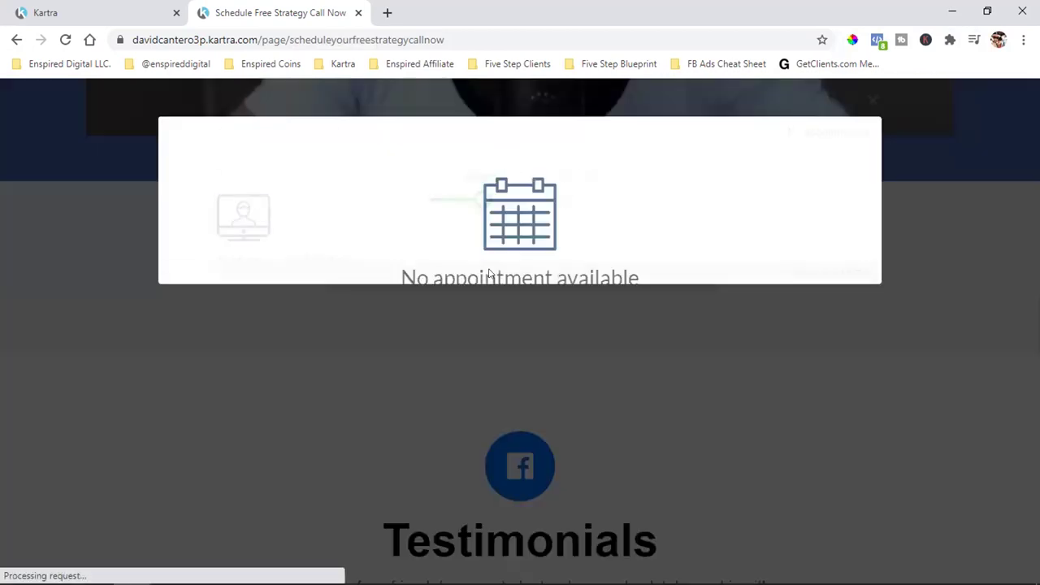
left_click(872, 102)
Step: Look over the thank-you page's headline and video, and return to the Kartra pages list
scroll(747, 325, "up", 6)
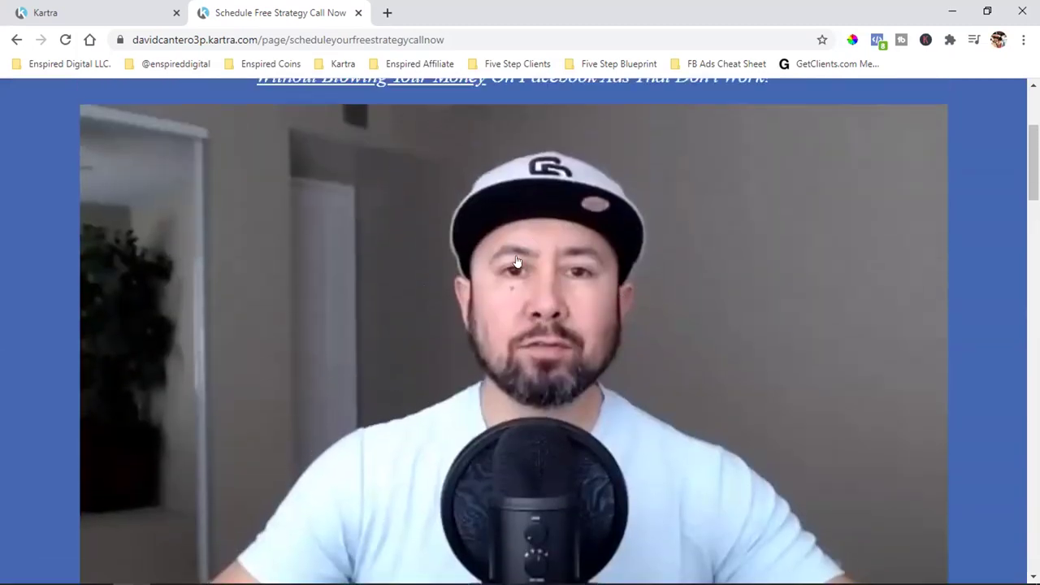
scroll(517, 261, "up", 3)
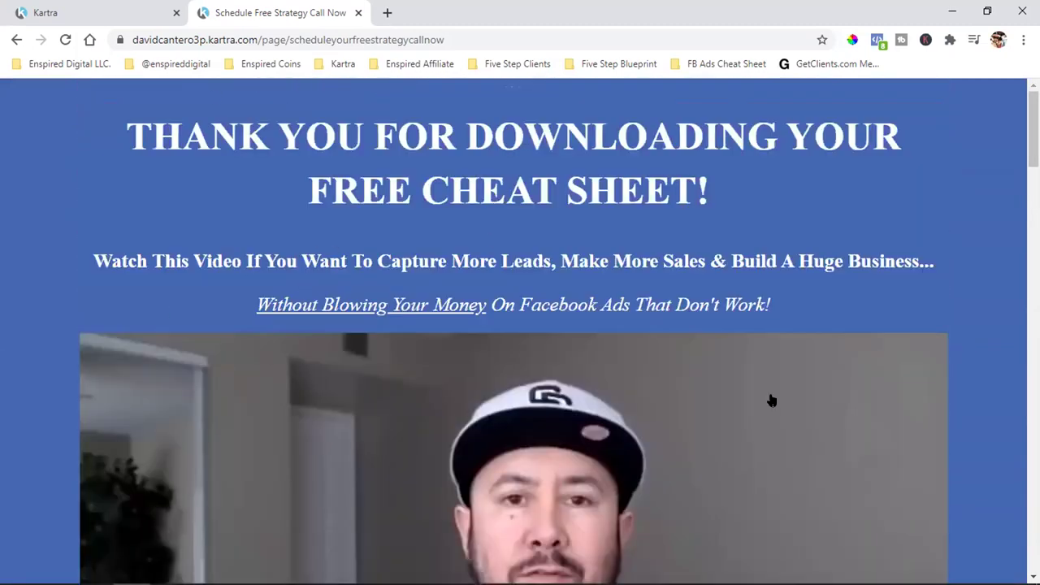
scroll(775, 387, "down", 3)
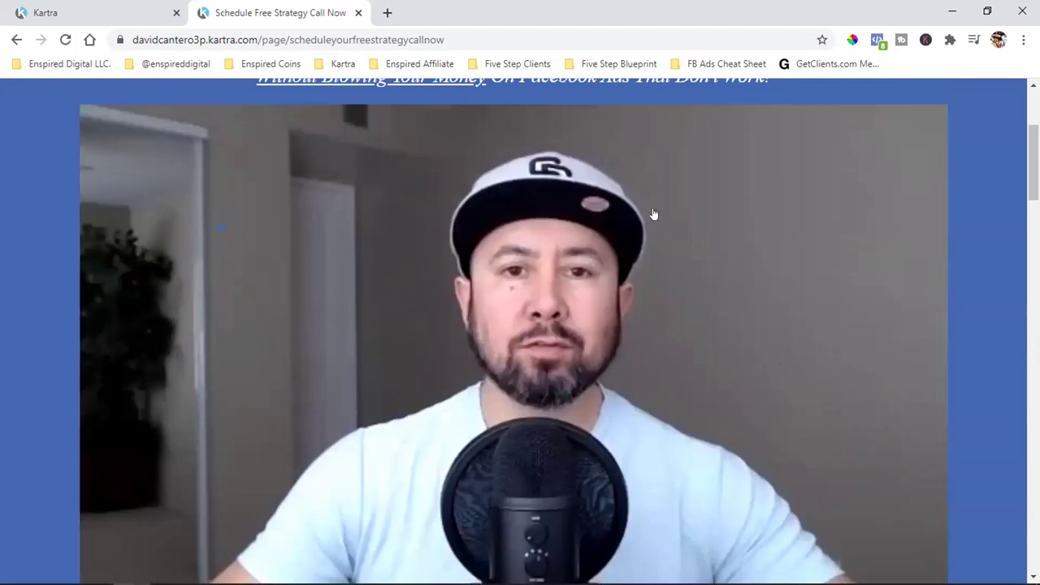
scroll(750, 447, "down", 2)
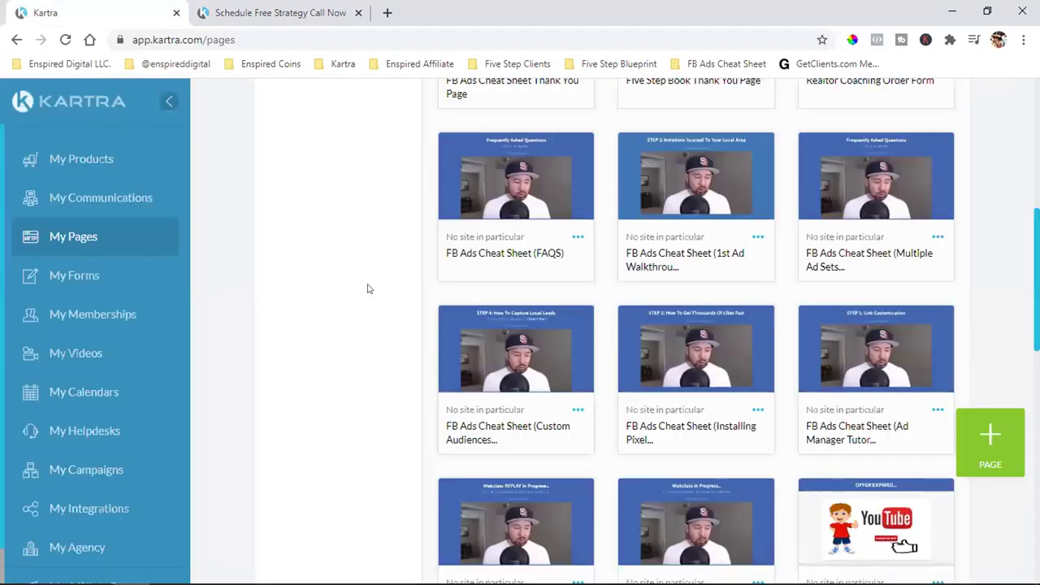
left_click(134, 6)
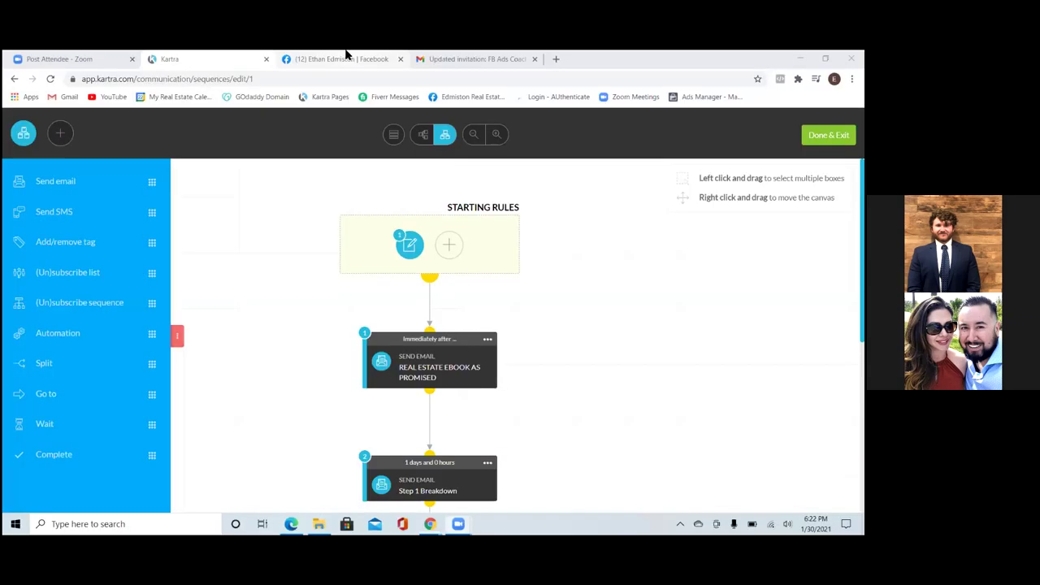
Step: Switch to the Facebook business page and reopen the real estate page from its list of managed pages
key("ctrl+Tab")
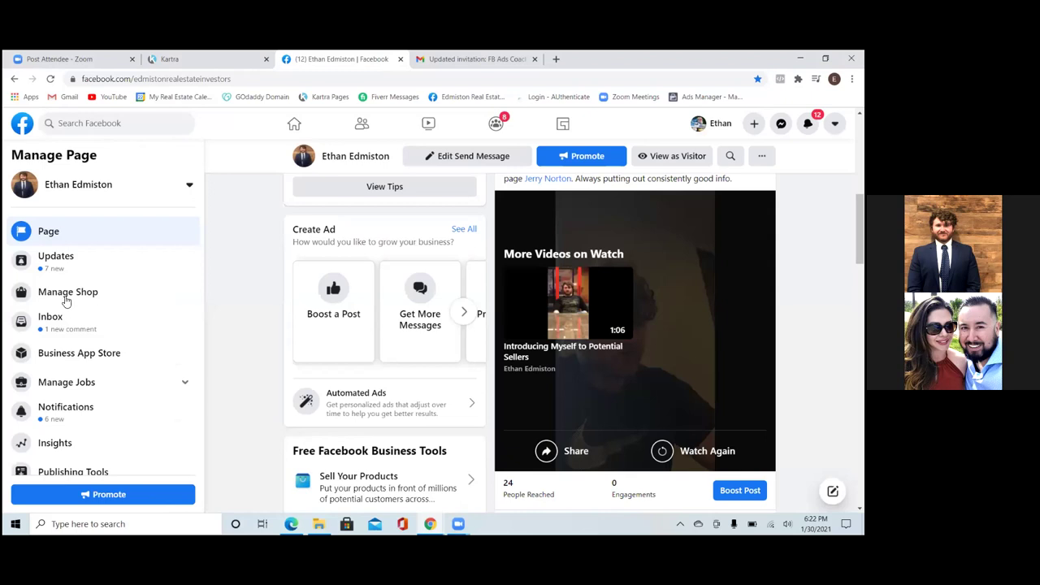
left_click(187, 189)
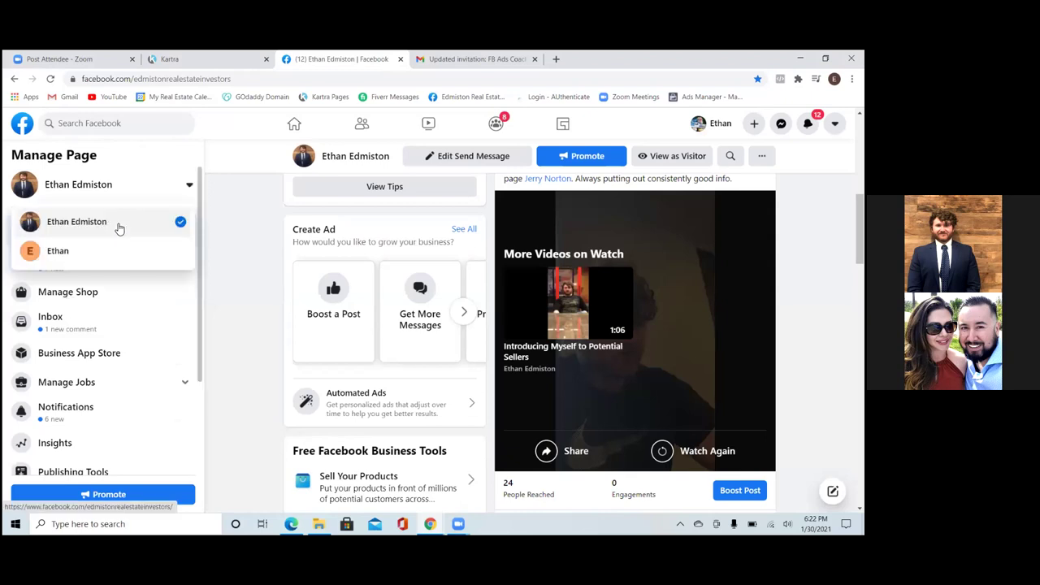
left_click(118, 226)
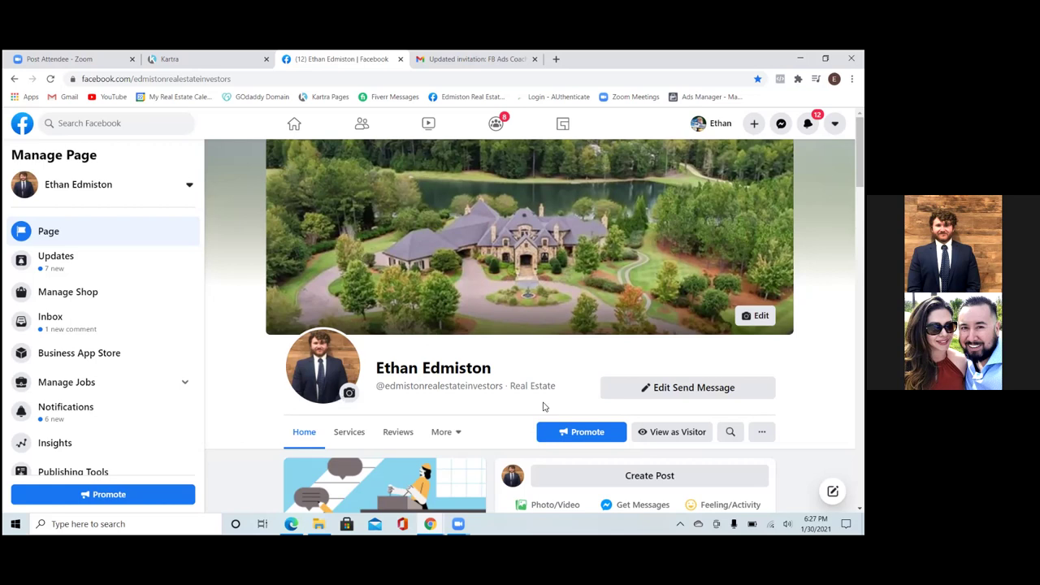
Step: Examine the Facebook business page's video posts, reach figures and 28-day insights
scroll(542, 409, "down", 4)
scroll(544, 406, "down", 4)
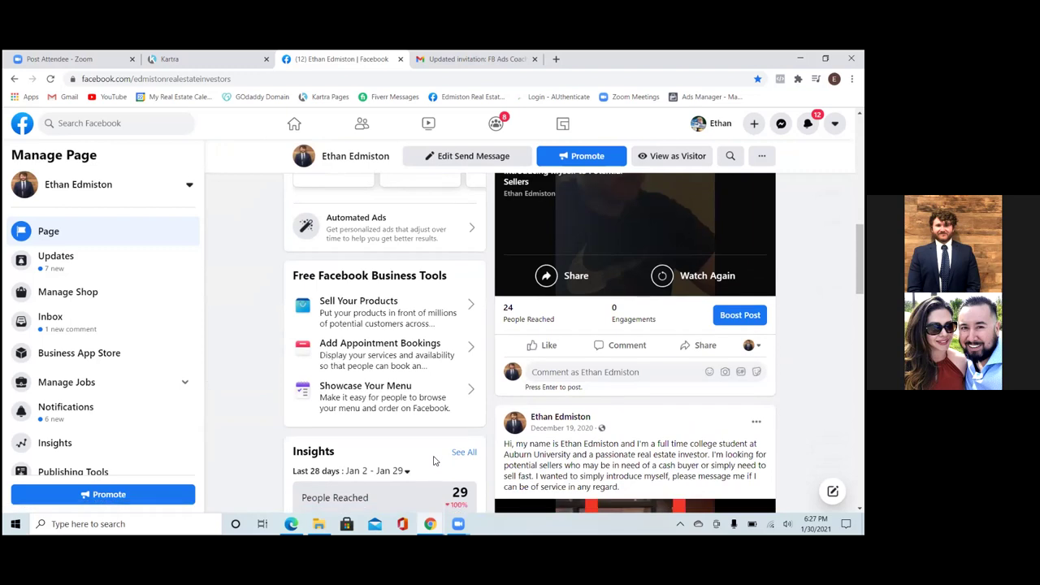
scroll(434, 460, "down", 3)
scroll(441, 459, "up", 4)
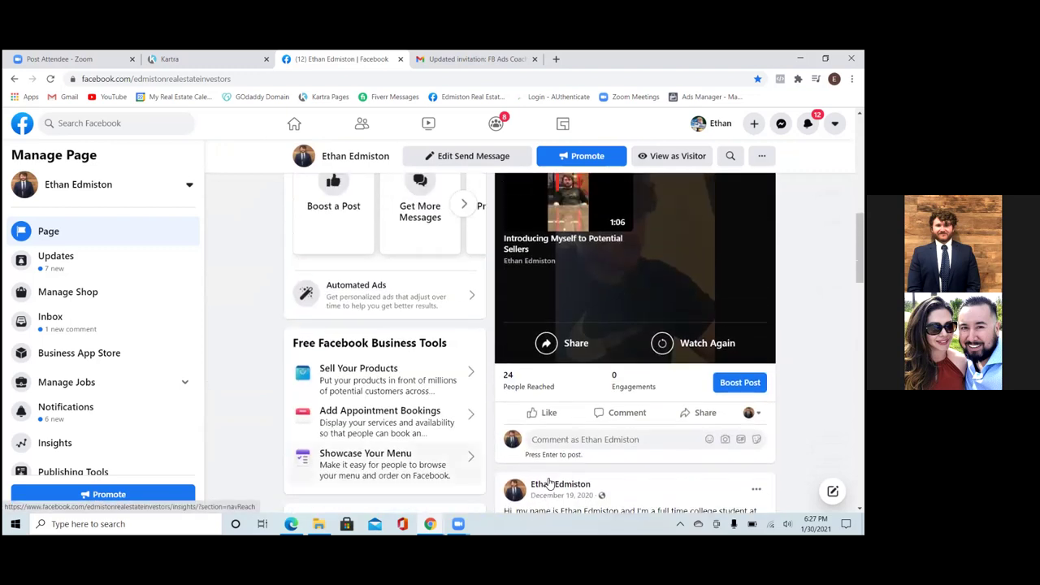
scroll(550, 483, "down", 2)
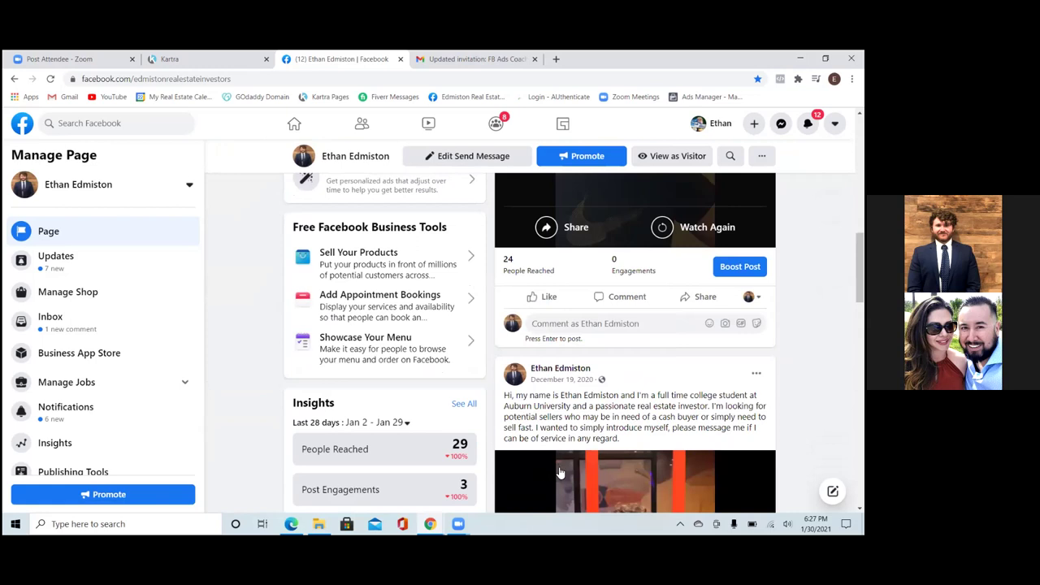
scroll(598, 427, "up", 1)
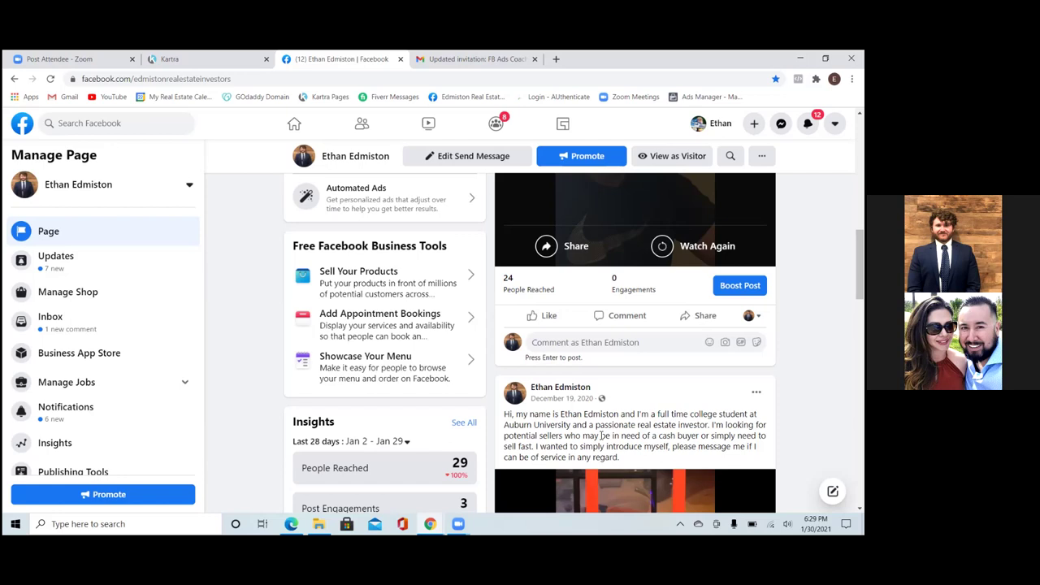
scroll(600, 435, "up", 5)
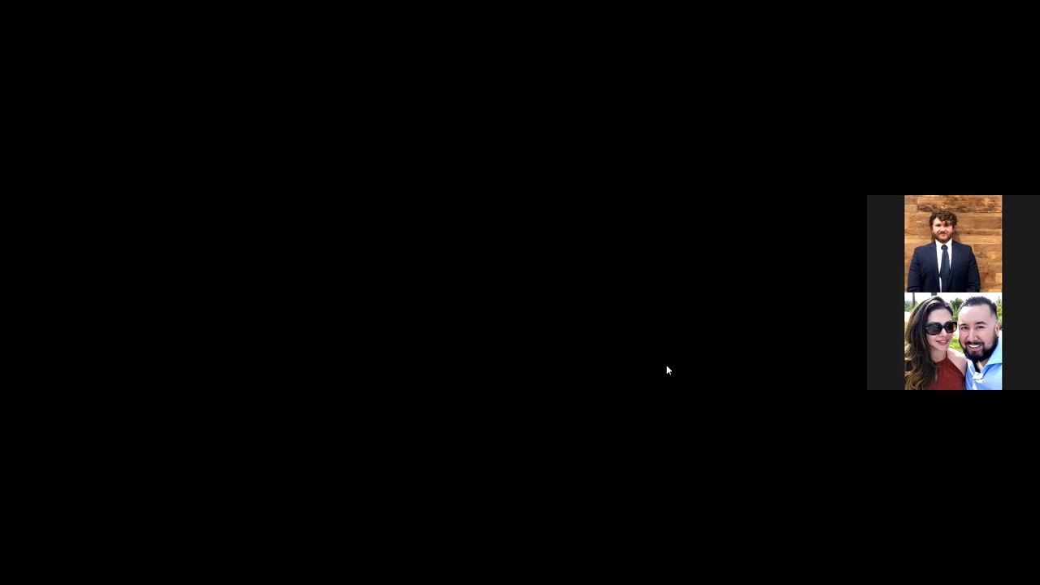
scroll(666, 393, "down", 5)
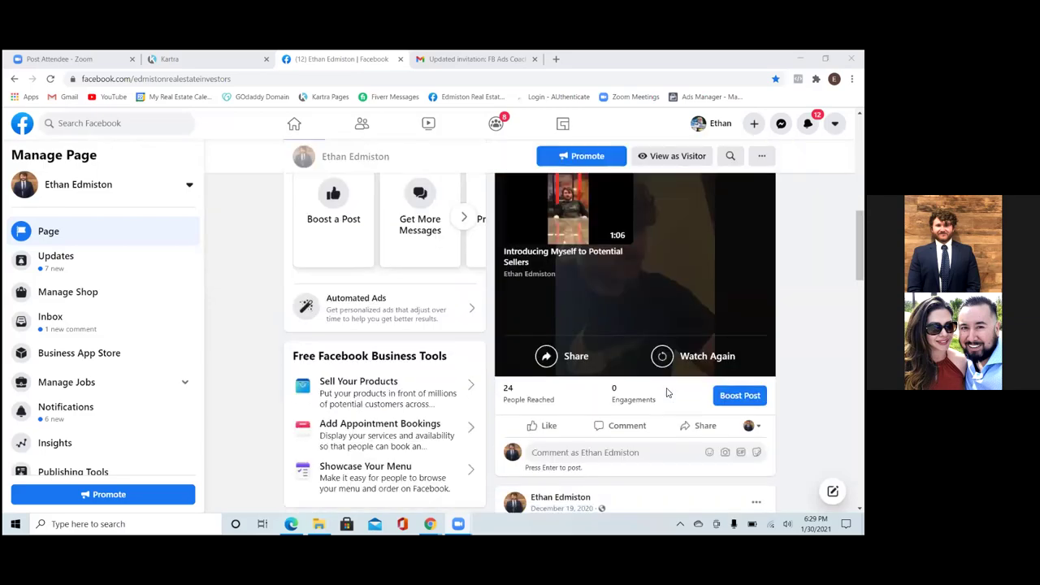
Step: Open the January 3 video post for editing, review its title, description and video, and exit without saving
scroll(666, 392, "up", 2)
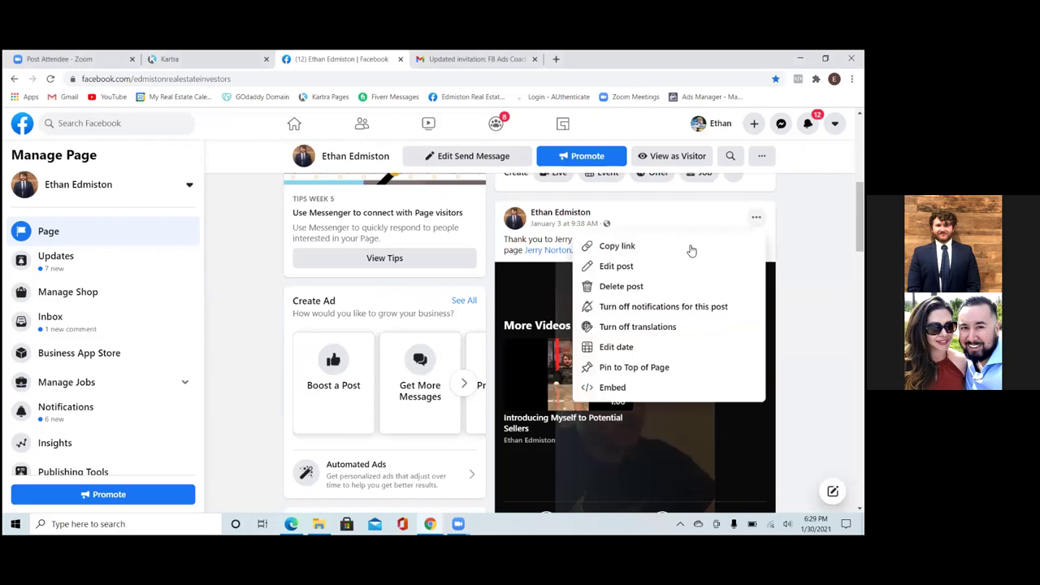
left_click(616, 266)
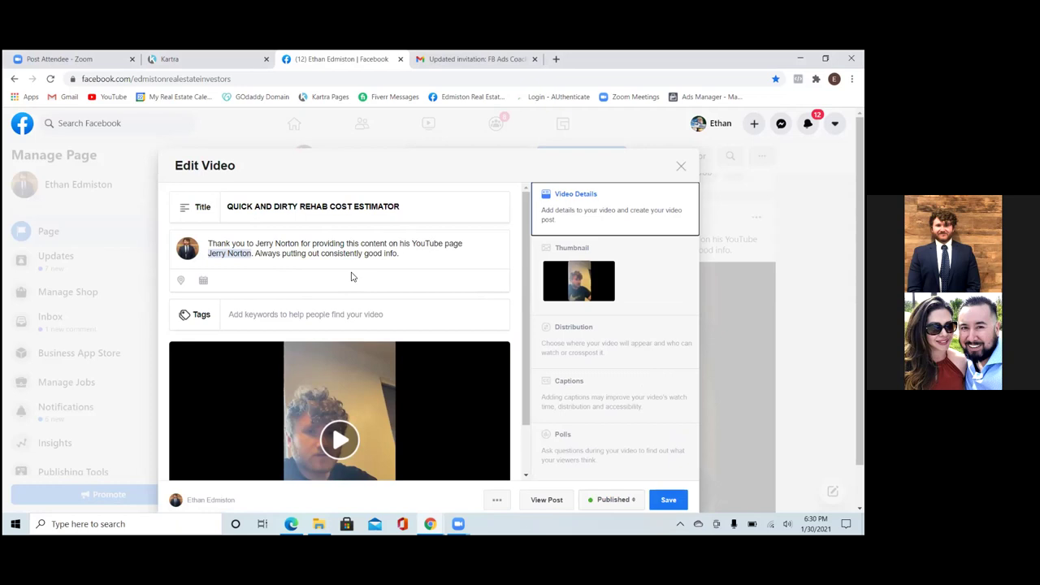
scroll(475, 304, "down", 1)
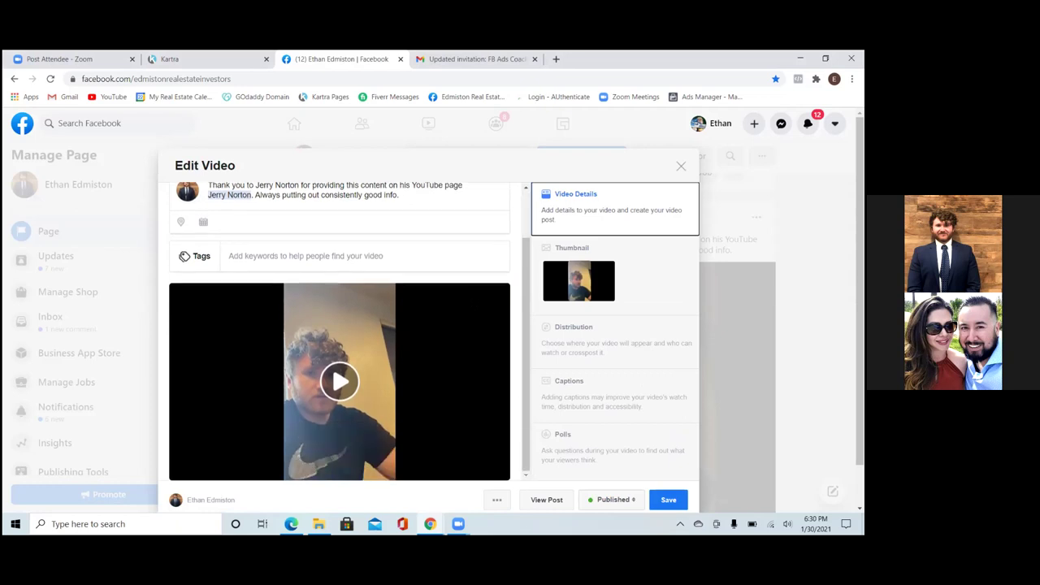
scroll(473, 302, "up", 1)
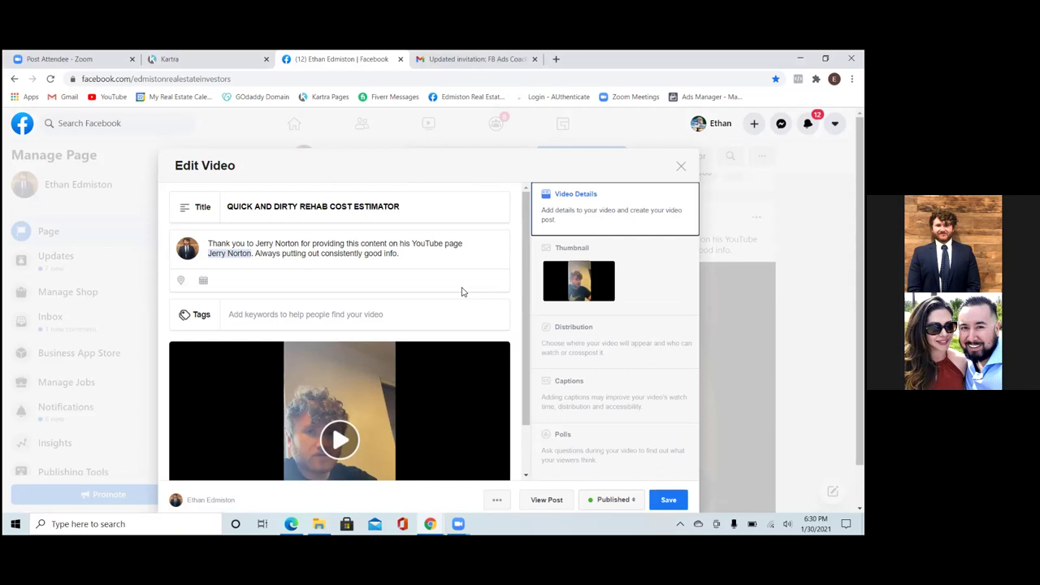
left_click(684, 168)
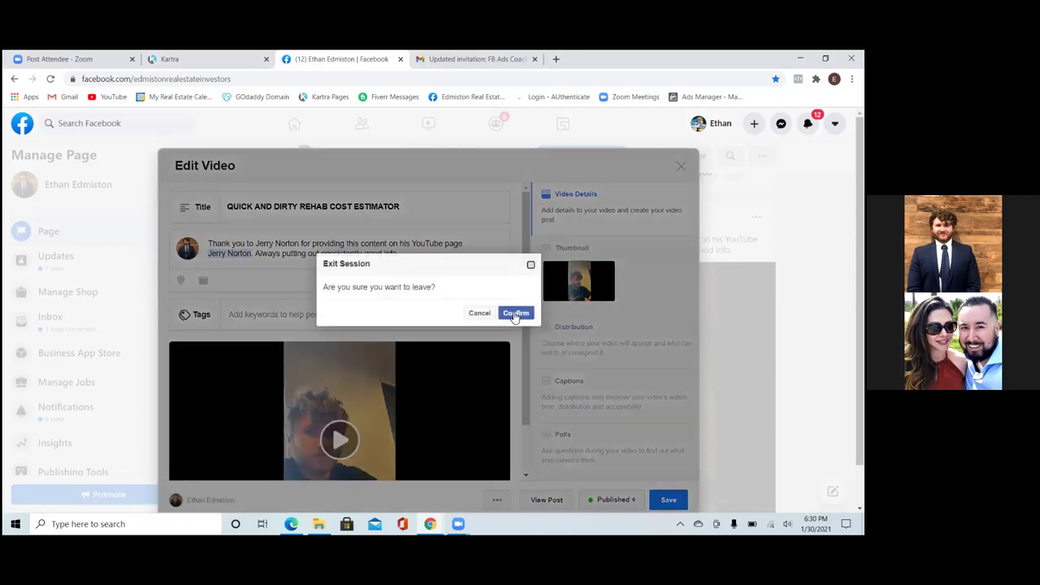
left_click(514, 313)
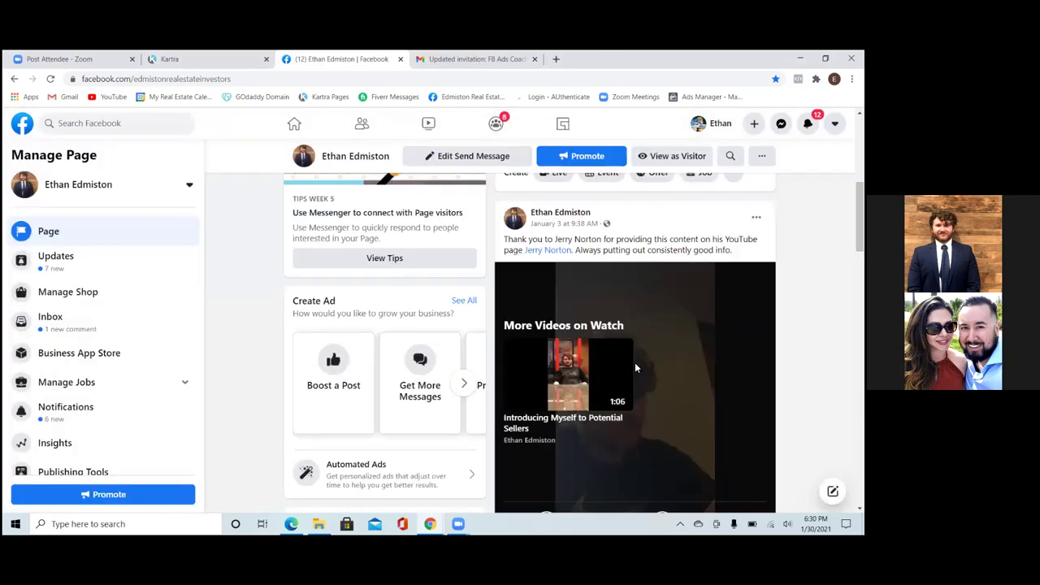
Step: Open the Facebook home feed and look through its posts and sponsored ads
scroll(636, 368, "down", 3)
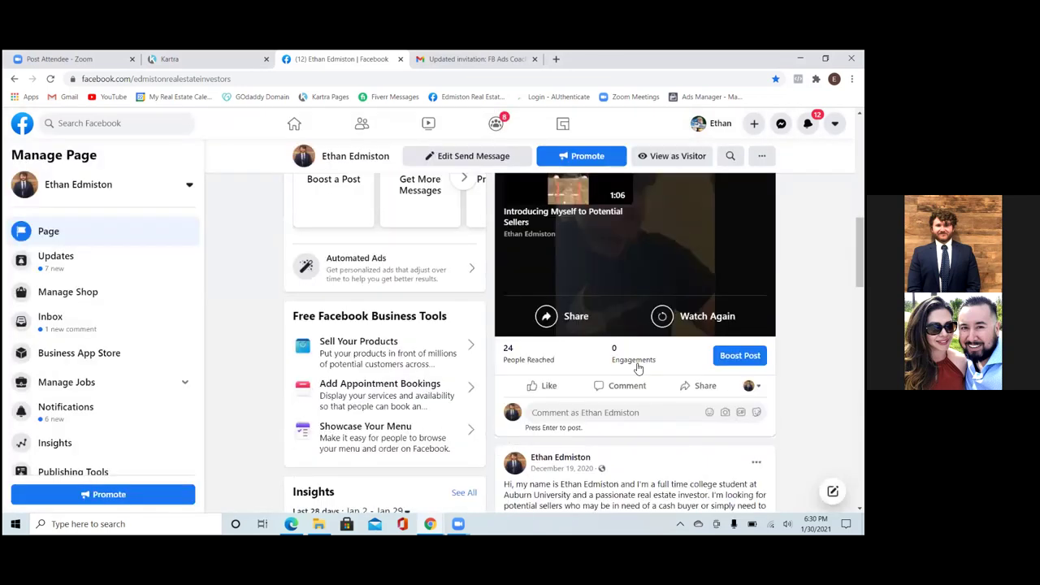
scroll(638, 368, "up", 3)
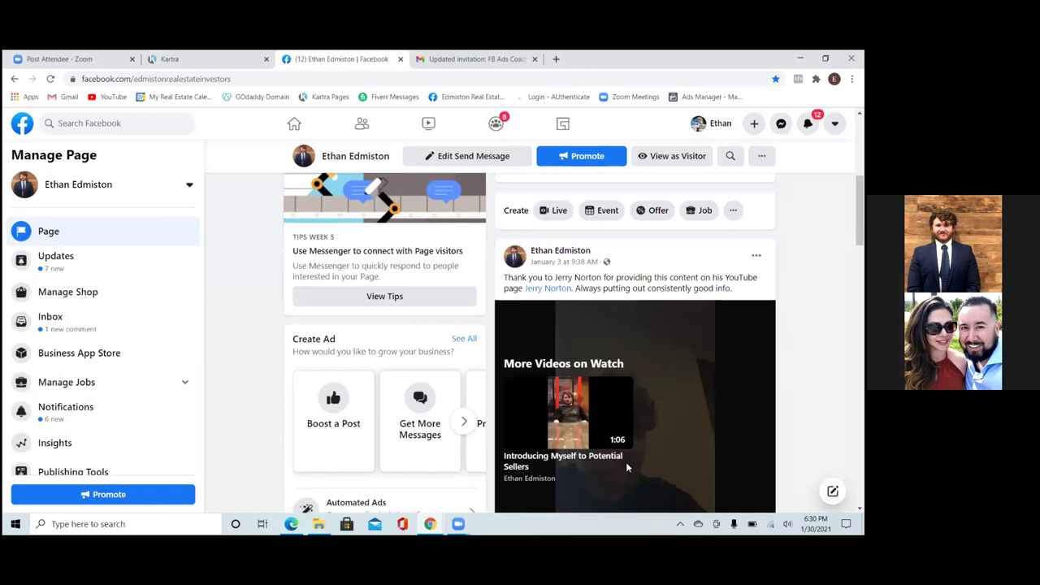
scroll(603, 459, "up", 1)
scroll(602, 458, "up", 3)
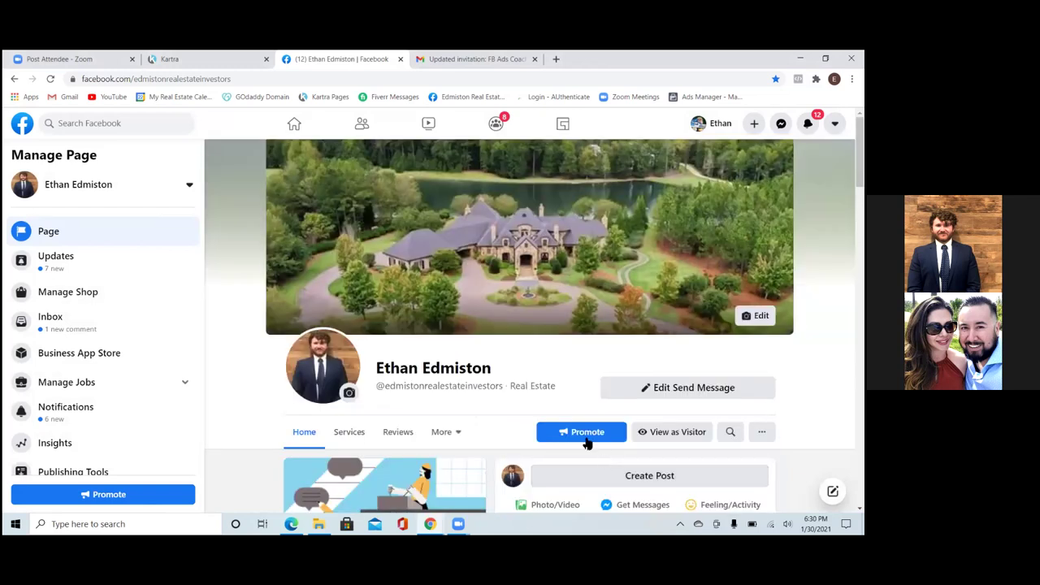
left_click(297, 127)
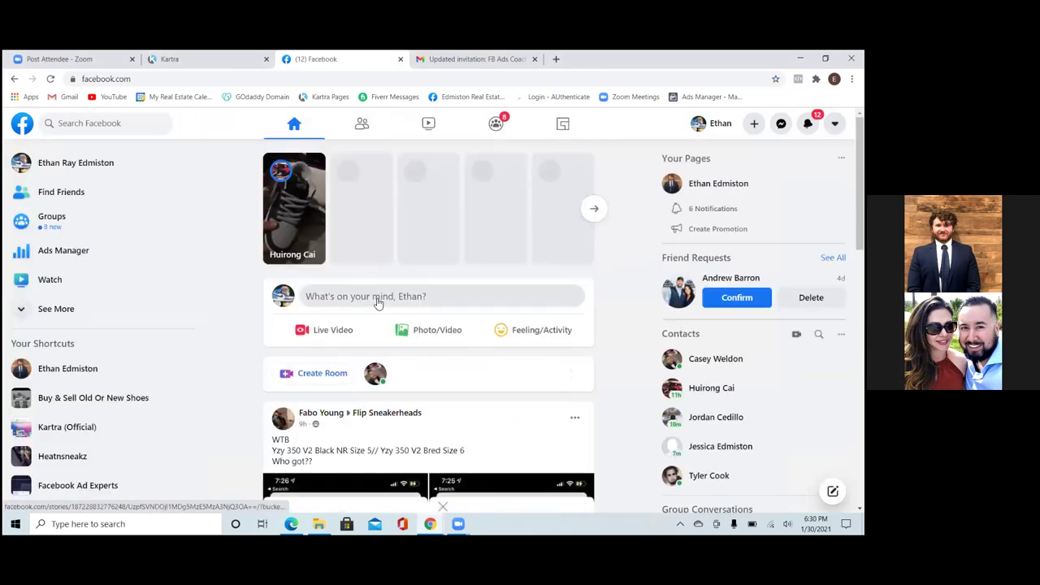
scroll(377, 303, "down", 3)
scroll(377, 303, "down", 4)
scroll(377, 303, "down", 1)
scroll(378, 303, "down", 5)
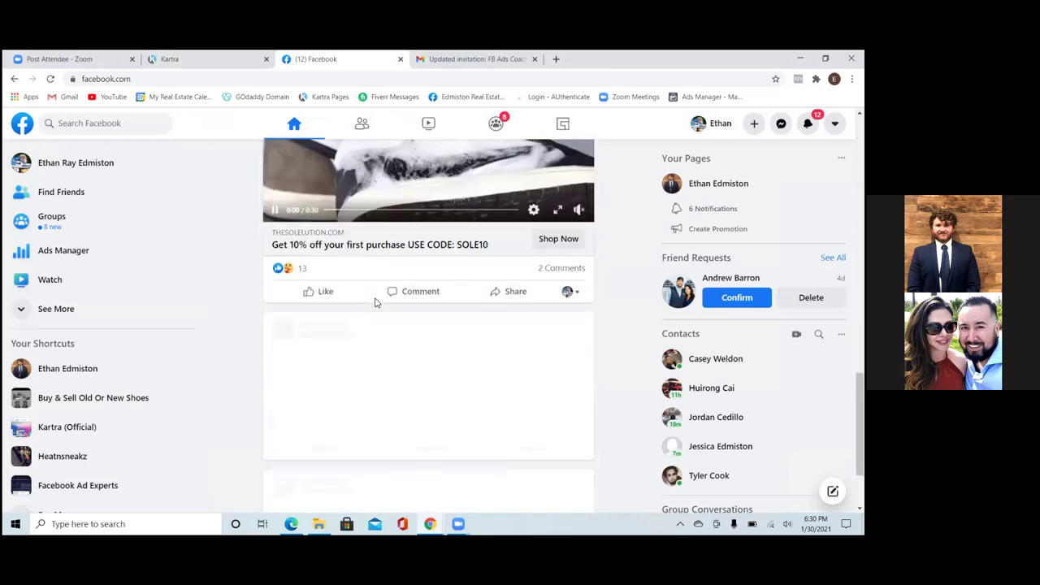
Step: Look back over the sponsored thesolelution sneaker-cleaning ad in the Facebook feed
scroll(376, 302, "up", 1)
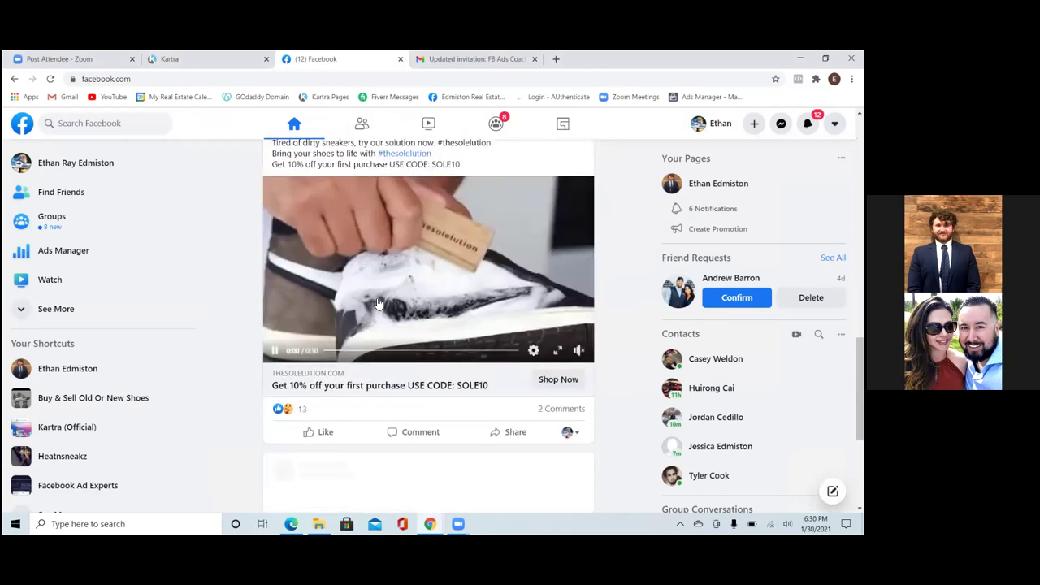
scroll(398, 382, "up", 1)
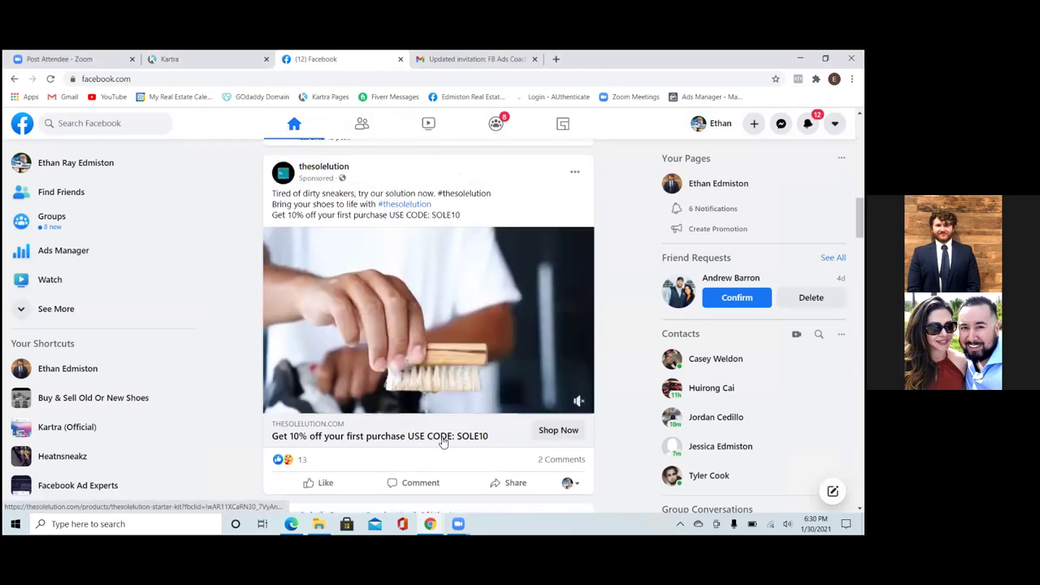
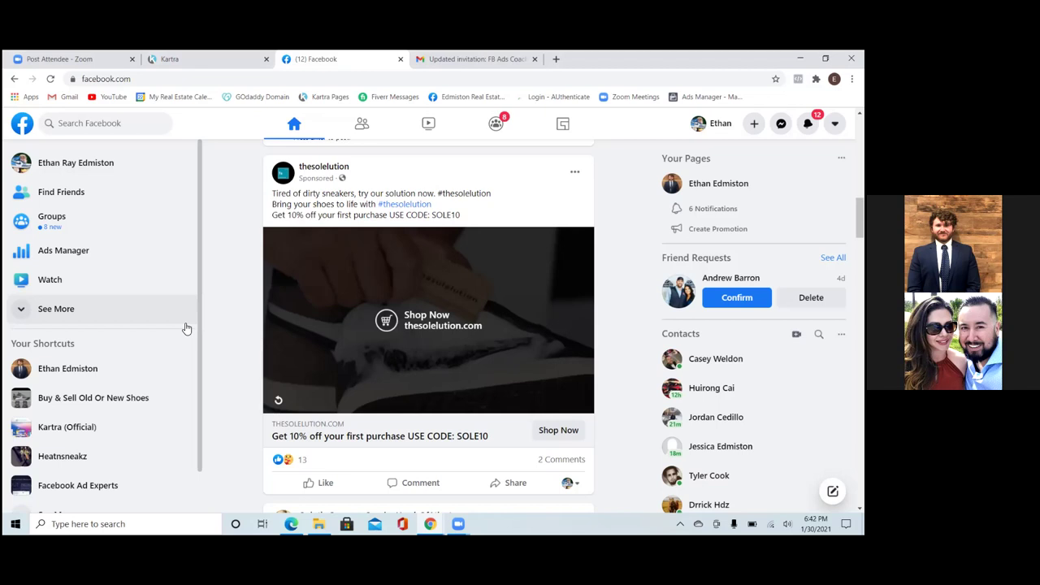
key("XF86AudioLowerVolume")
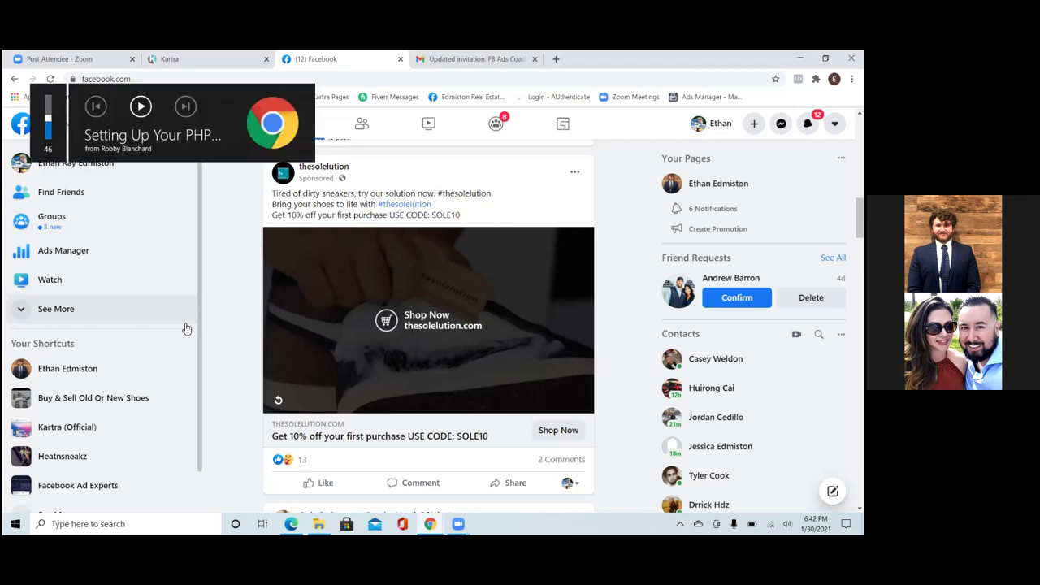
key("XF86AudioRaiseVolume")
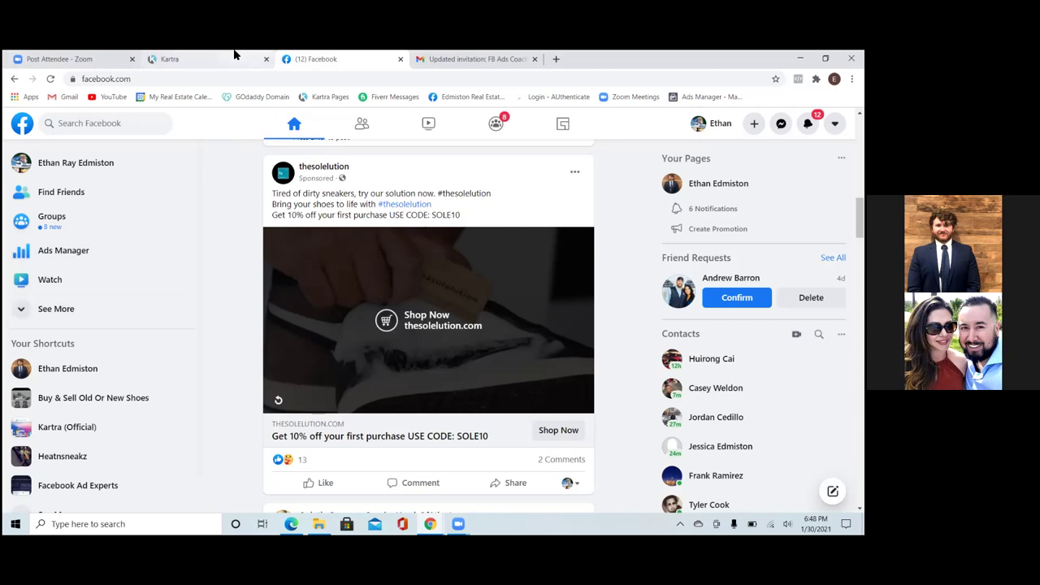
Step: Switch to Kartra, finish and exit the email sequence editor, and open the list of pages
key("ctrl+shift+Tab")
scroll(276, 324, "down", 4)
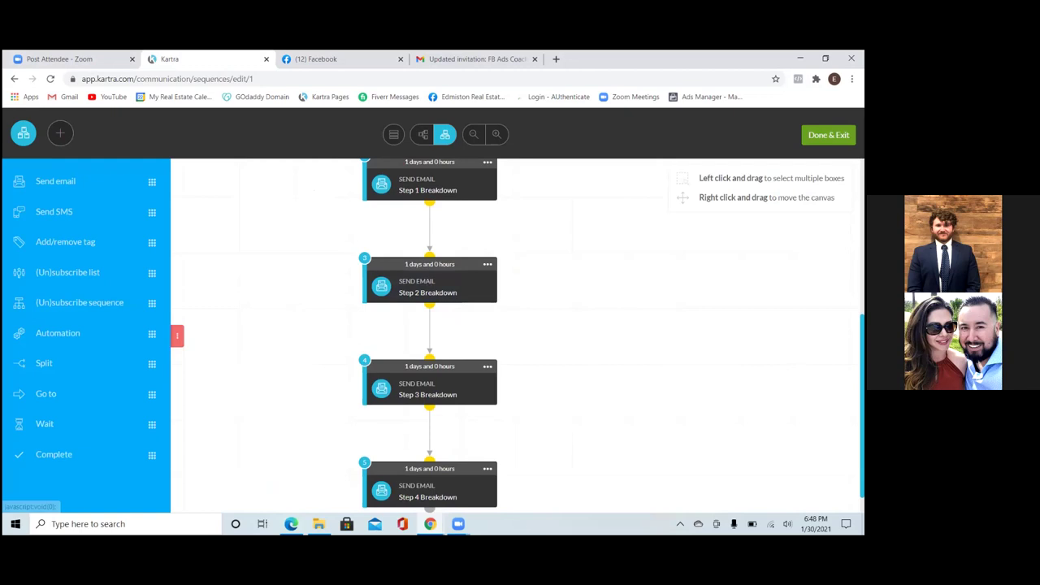
left_click(829, 135)
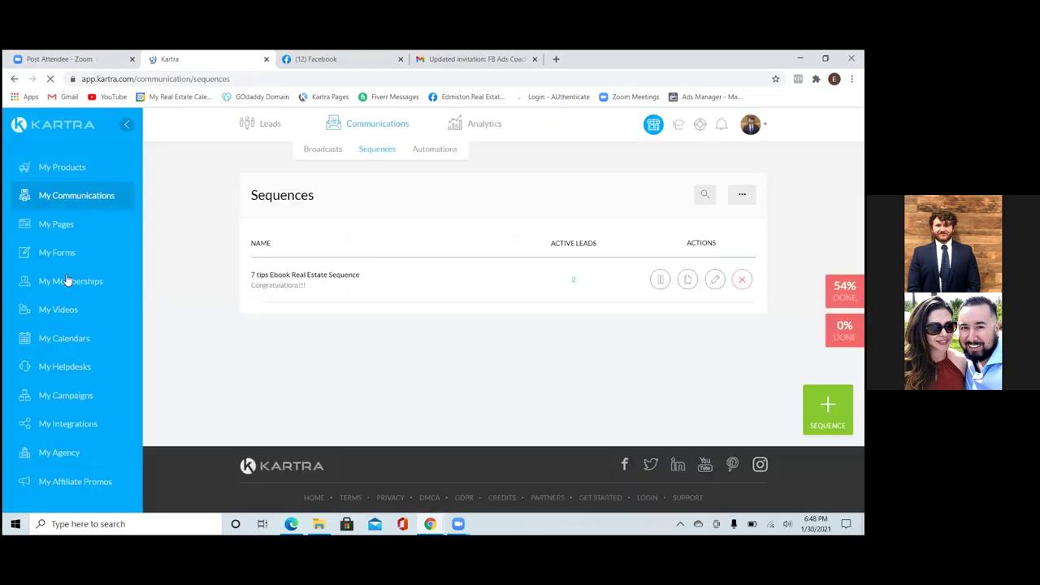
left_click(71, 232)
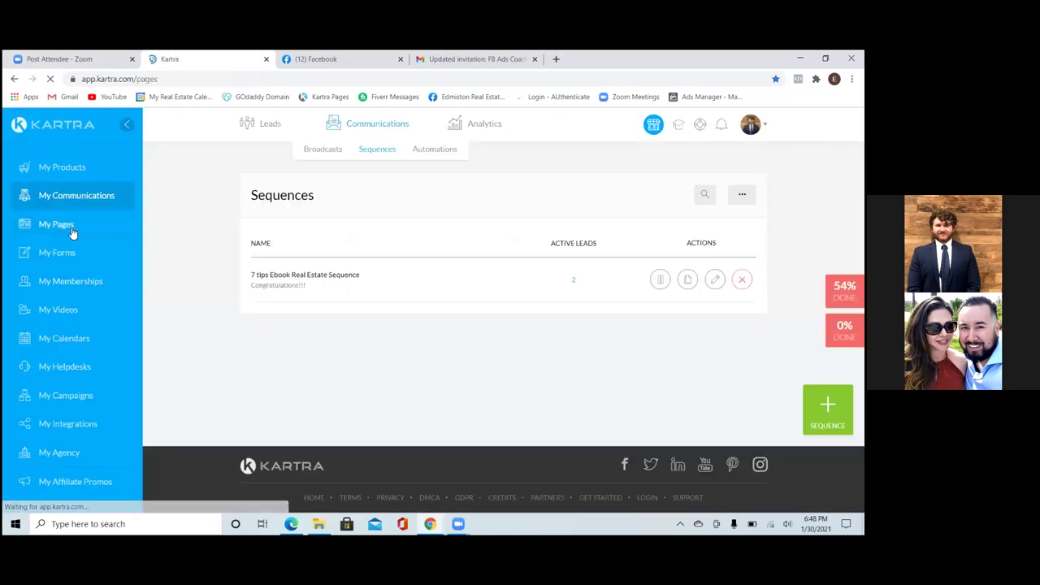
Step: Clone the SELLER THANK YOU PAGE with the page name Email Number 1
scroll(72, 233, "down", 2)
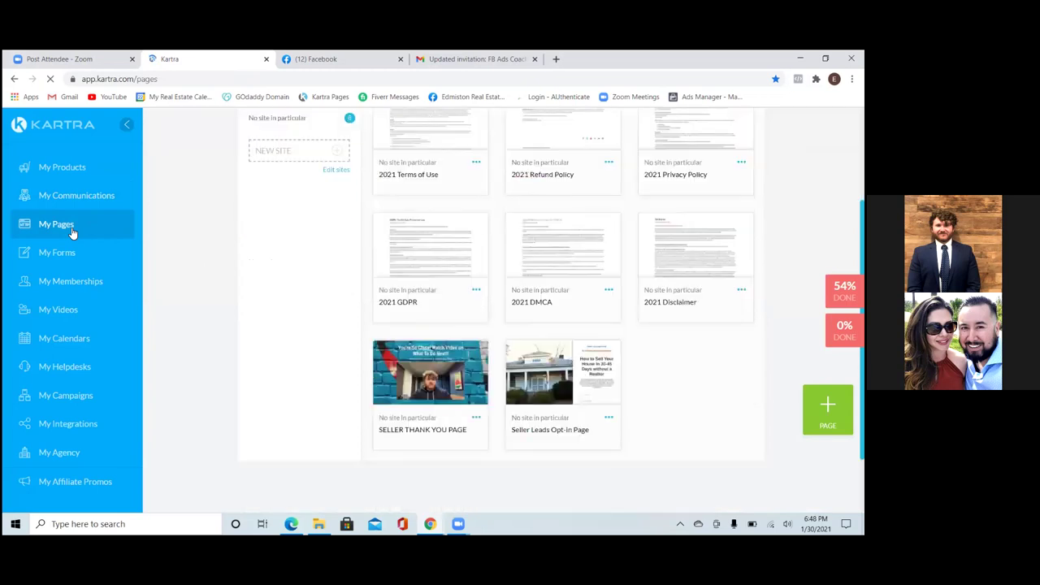
scroll(71, 233, "down", 1)
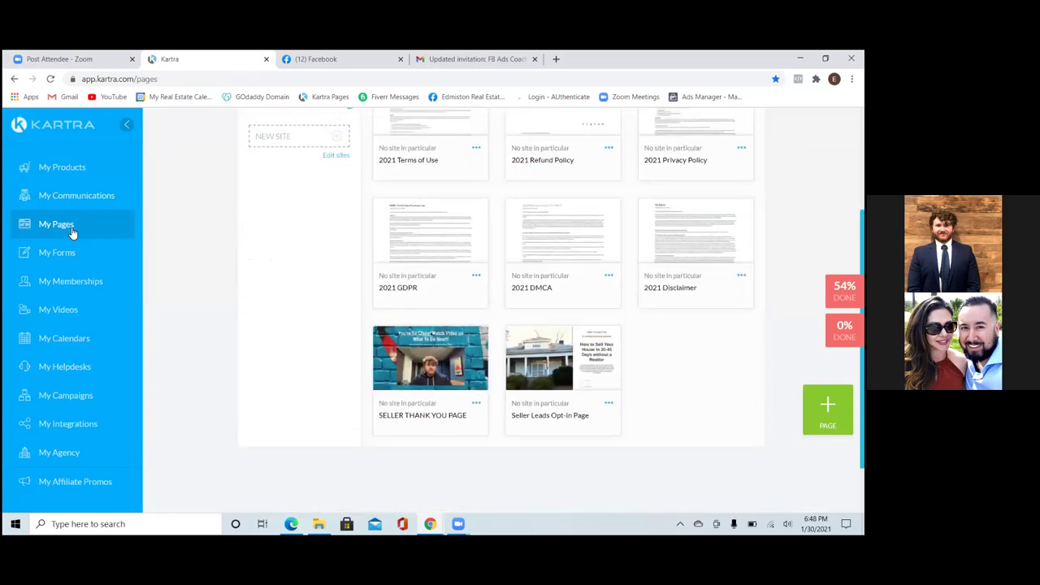
scroll(72, 232, "up", 1)
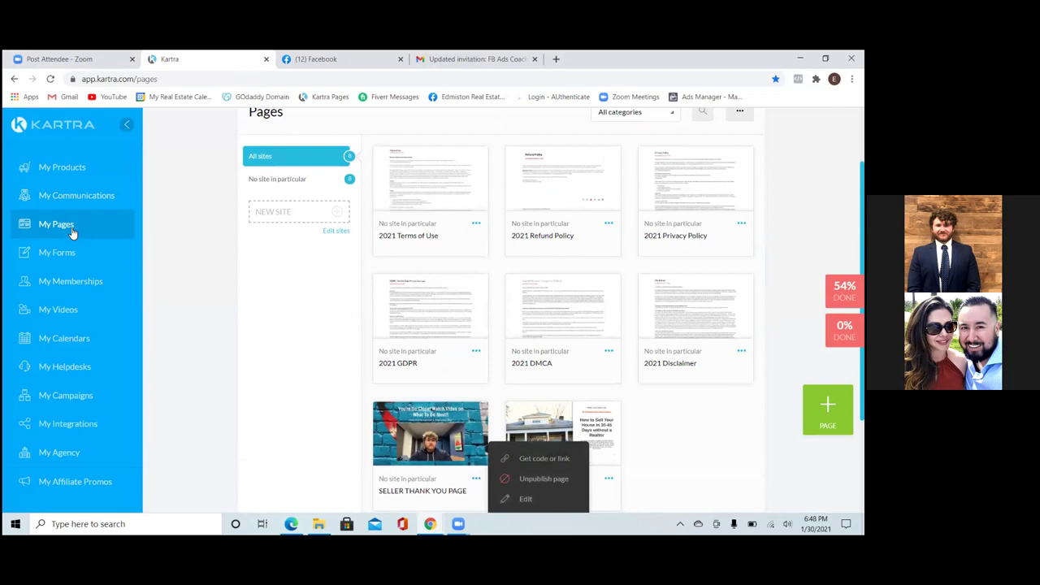
scroll(72, 233, "down", 1)
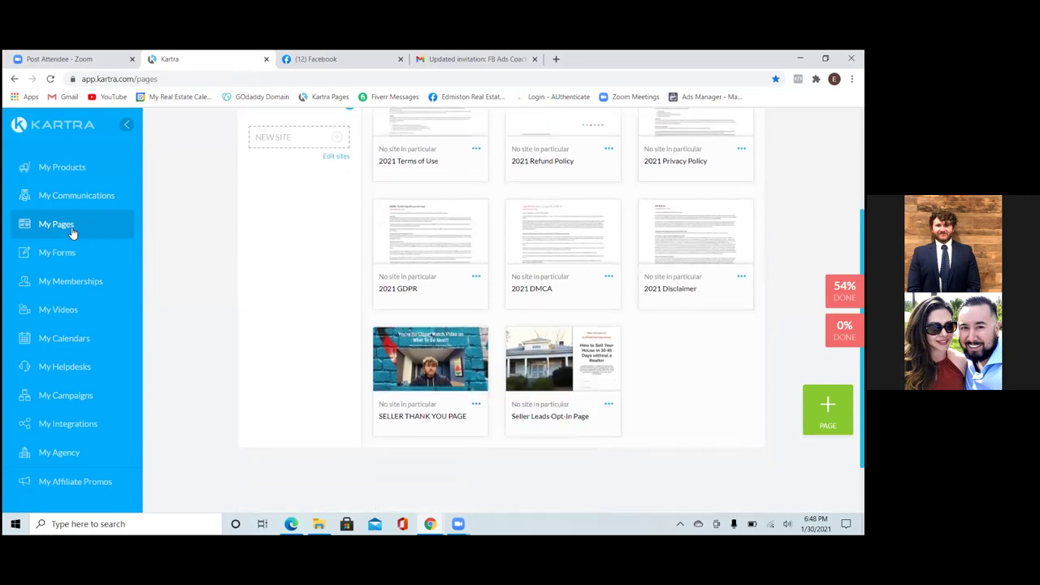
left_click(72, 234)
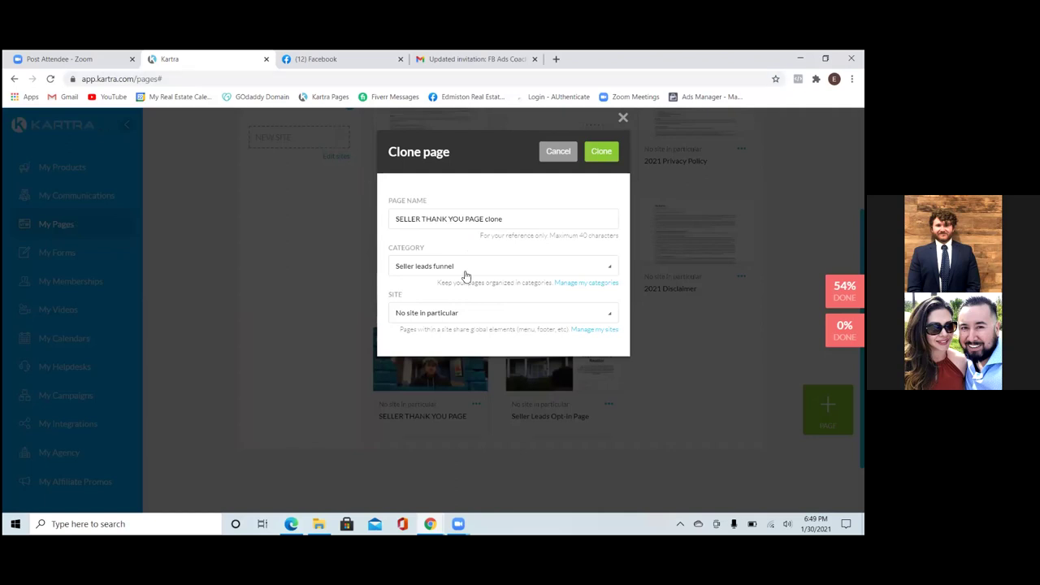
left_click(510, 226)
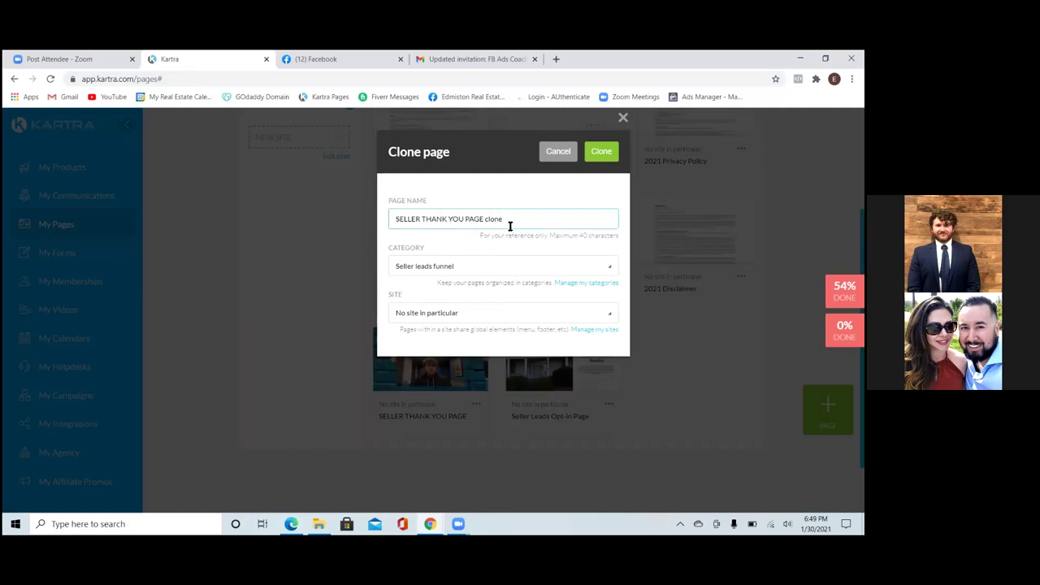
key("BackSpace")
key("BackSpace")
key("BackSpace")
key("BackSpace")
key("BackSpace")
key("BackSpace")
key("BackSpace")
key("BackSpace")
key("BackSpace")
key("BackSpace")
key("BackSpace")
key("BackSpace")
key("BackSpace")
key("BackSpace")
key("BackSpace")
key("BackSpace")
key("BackSpace")
key("BackSpace")
key("BackSpace")
key("BackSpace")
type("Email")
type("s")
key("BackSpace")
key("BackSpace")
type("Nu")
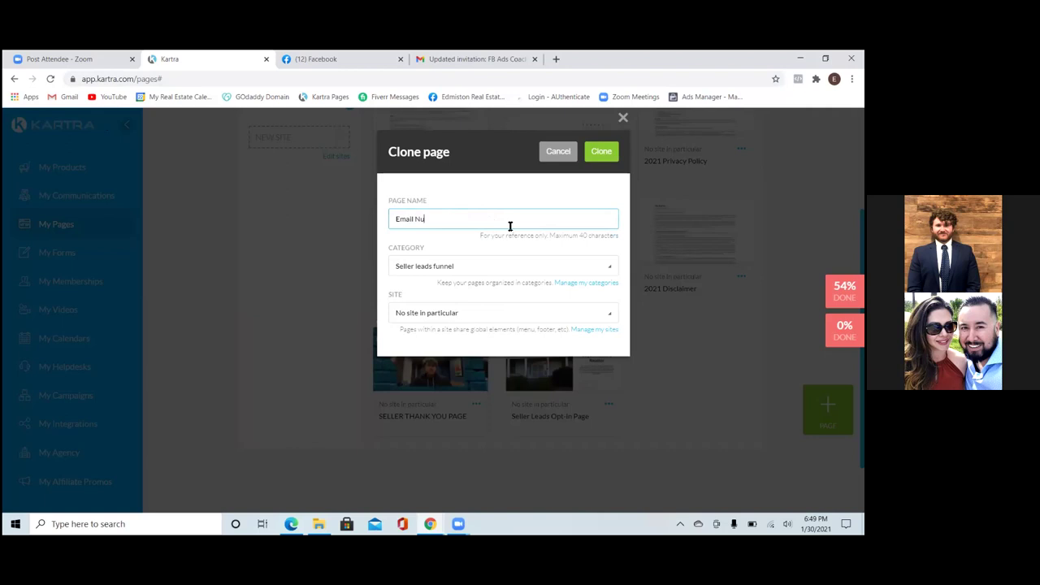
type("mber 1")
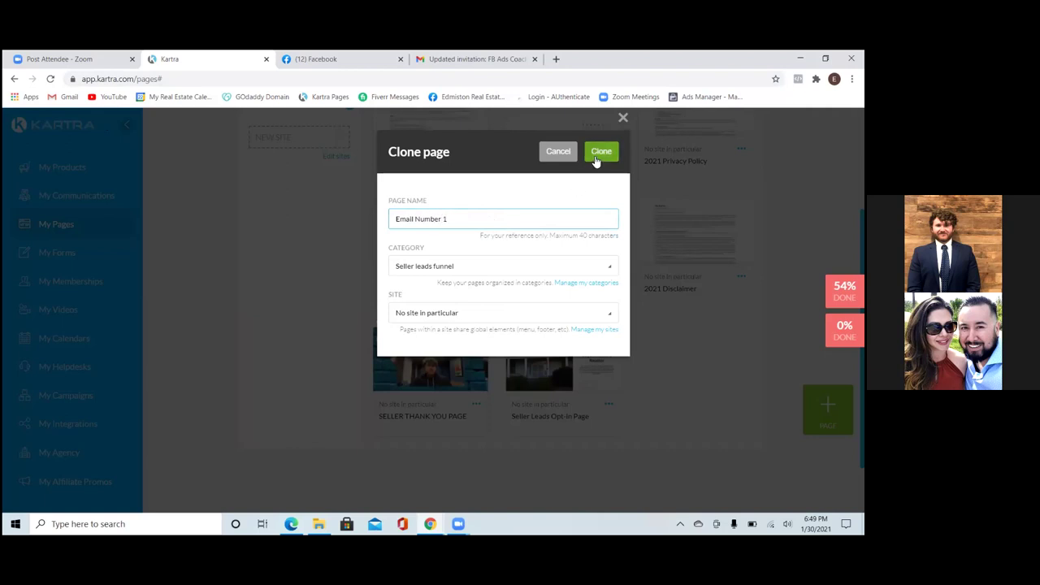
left_click(597, 157)
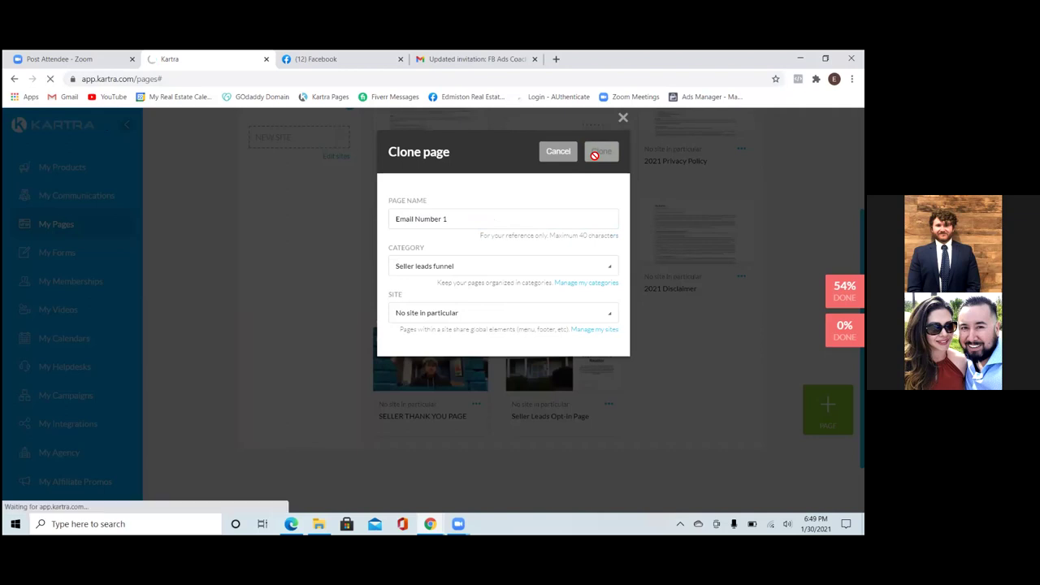